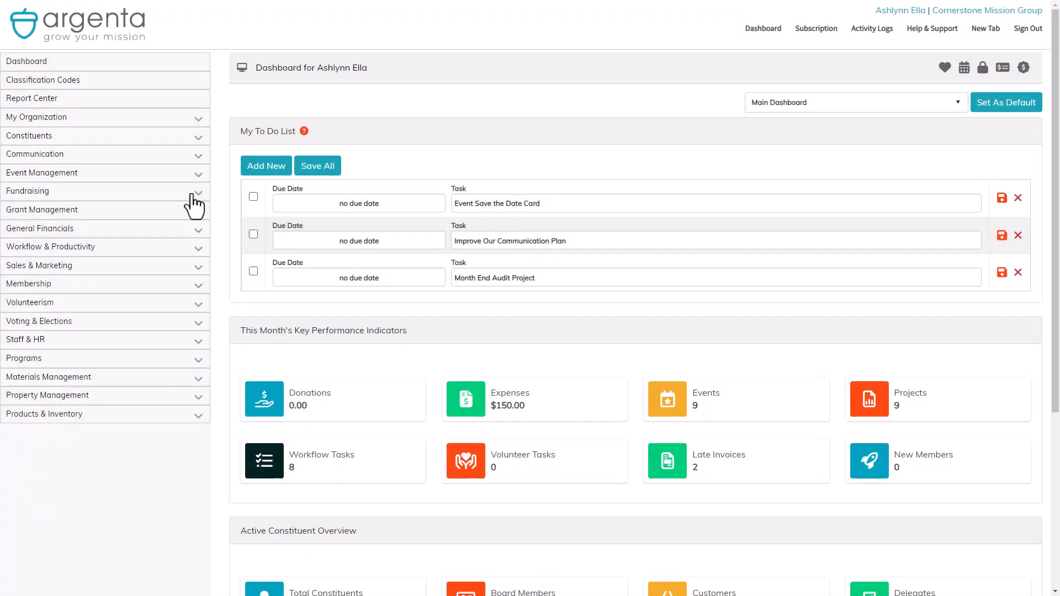
Open the public form designer from Fundraising > Fiscal Donations (373 donations).
left_click(192, 194)
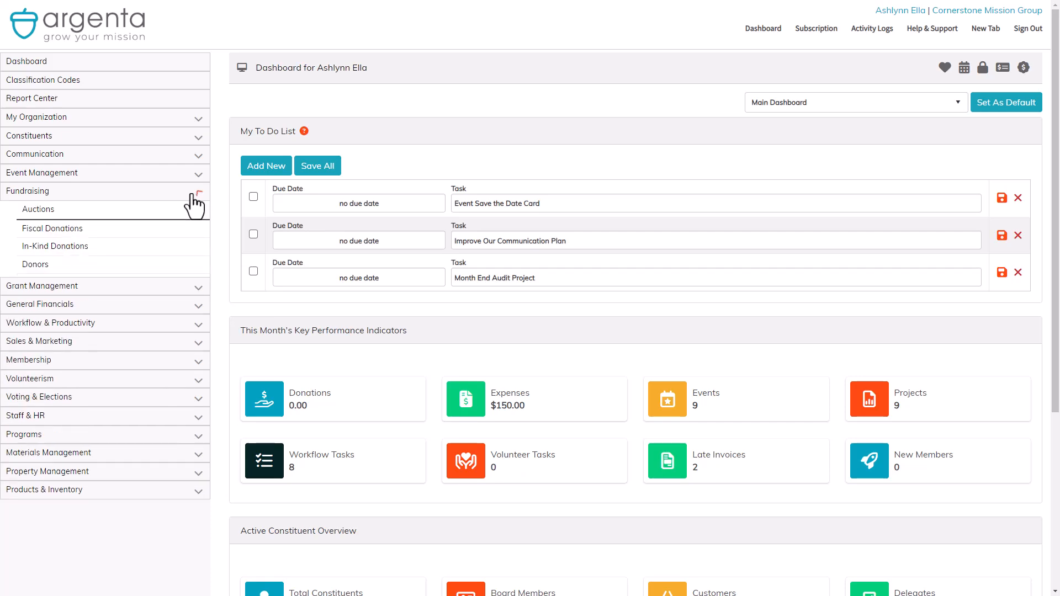
left_click(180, 241)
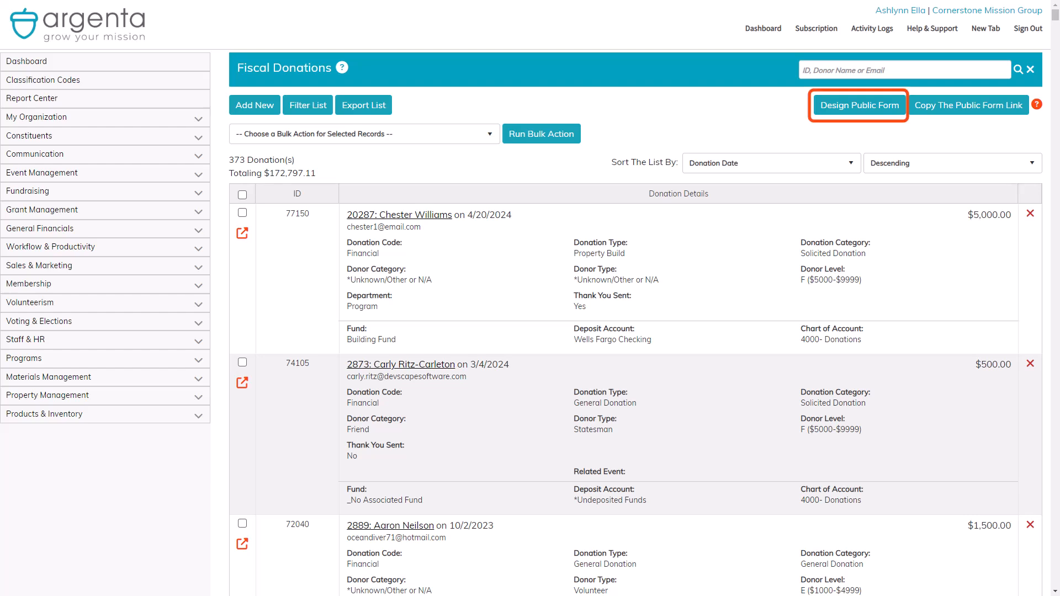
left_click(861, 113)
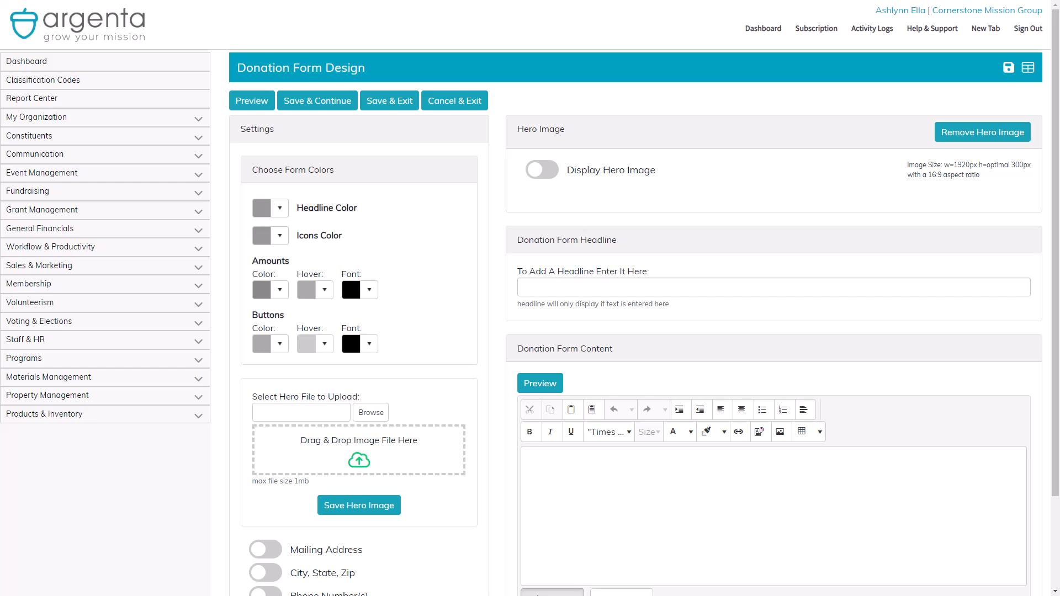
left_click(249, 106)
Try blue headline colours, ending on a darkened custom blue.
left_click(281, 210)
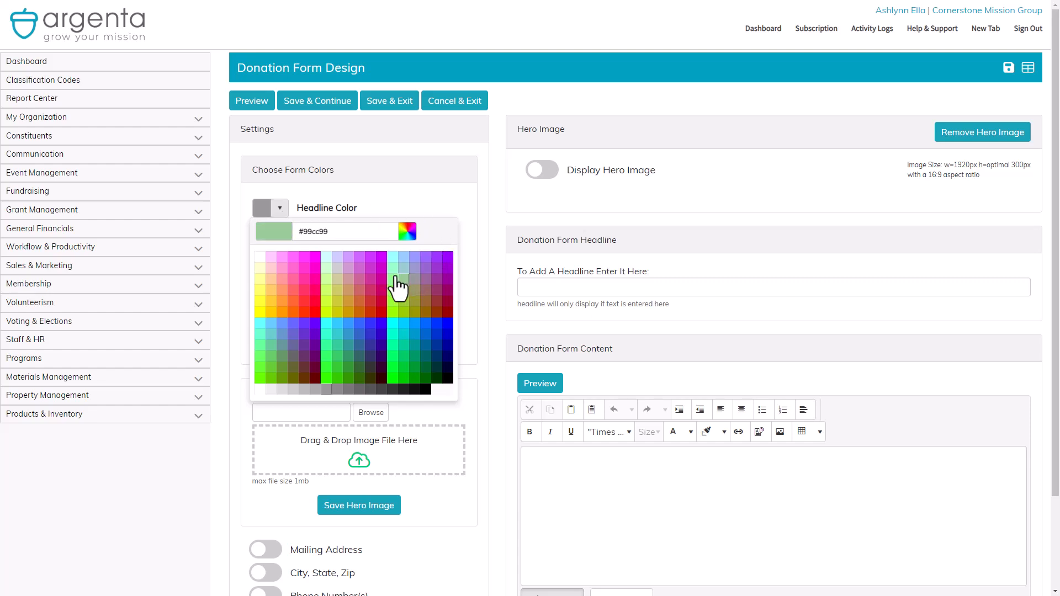
left_click(425, 327)
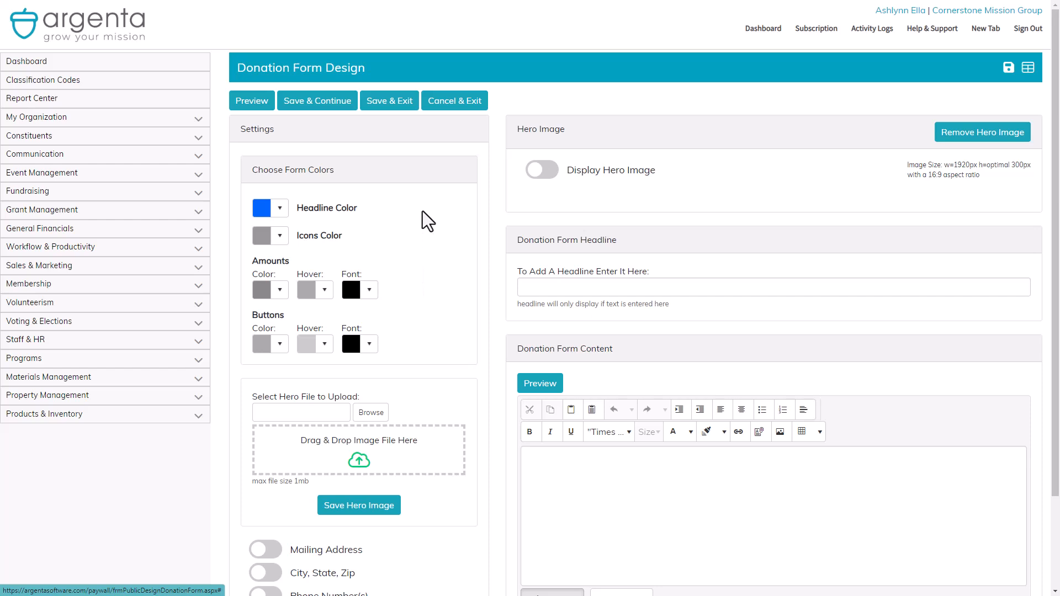
left_click(283, 210)
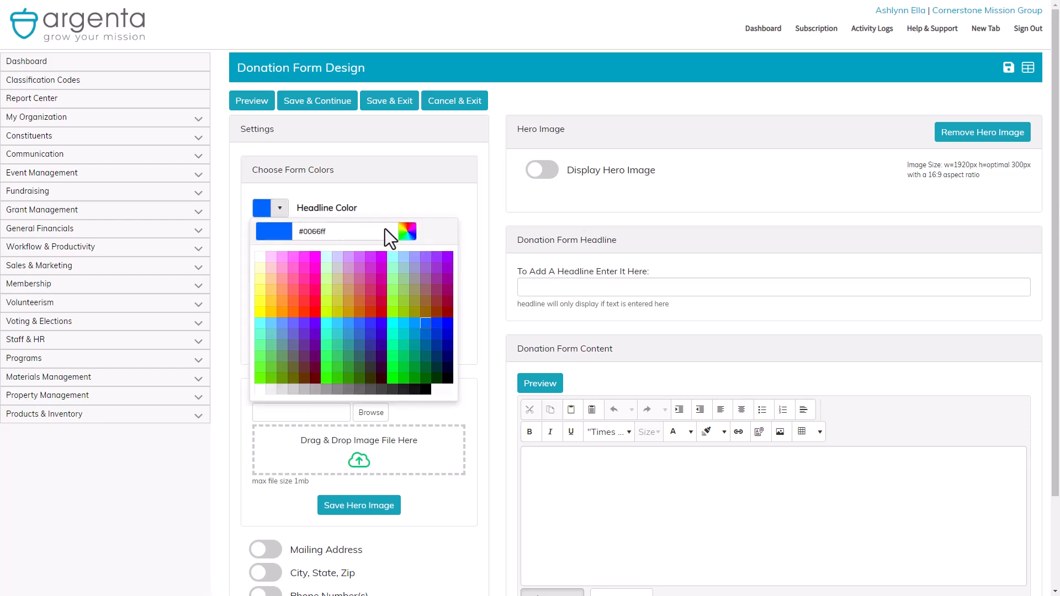
left_click(411, 232)
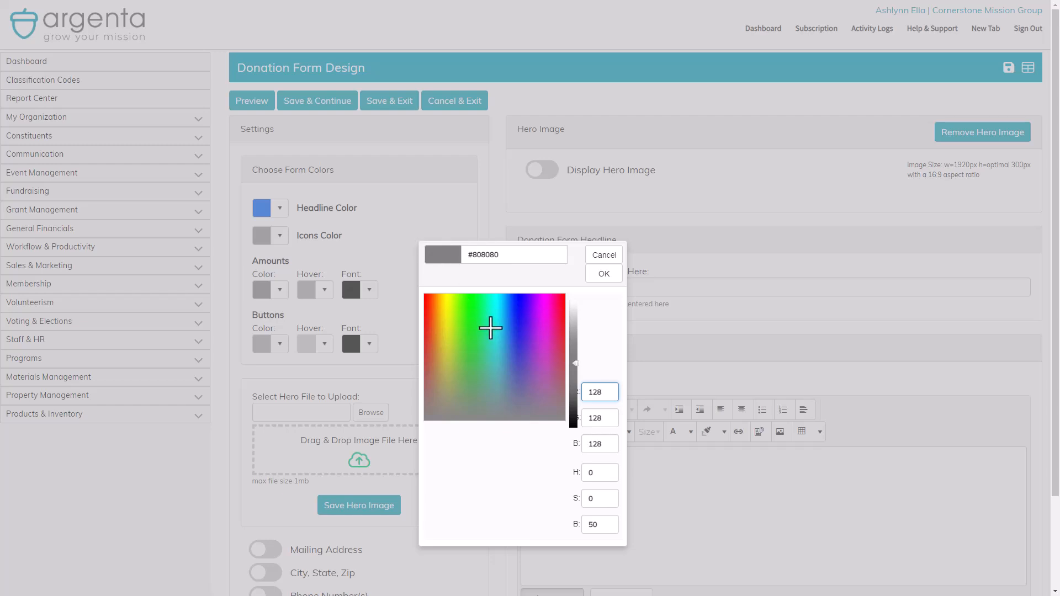
left_click(518, 344)
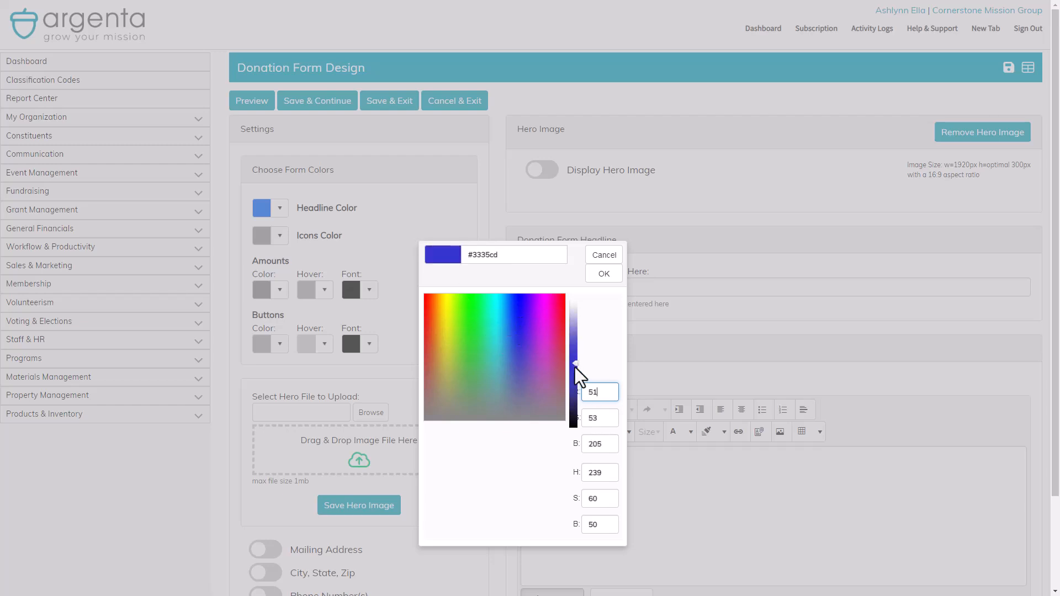
left_click_drag(575, 361, 575, 390)
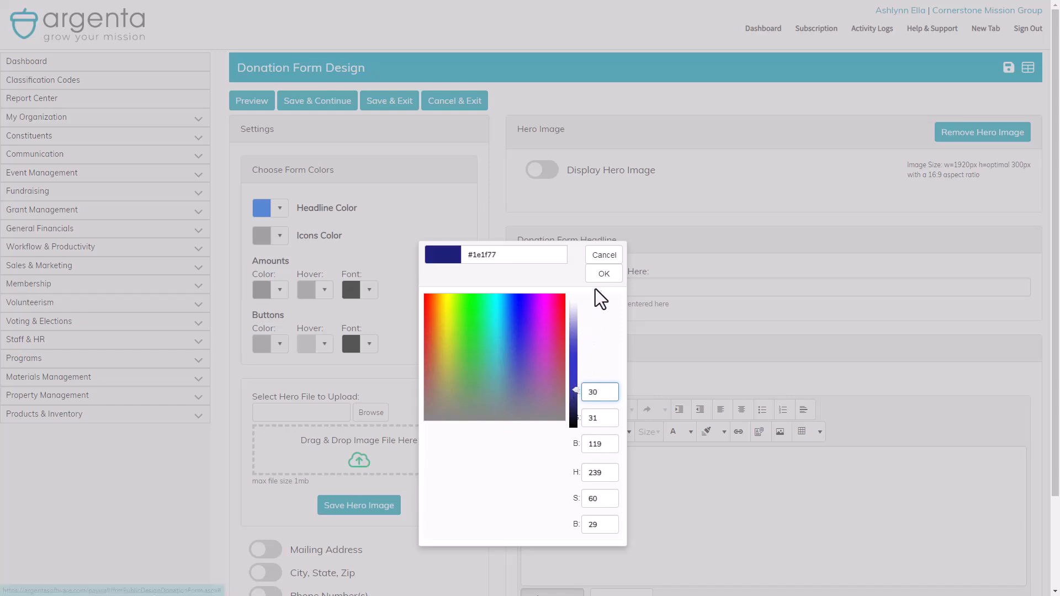
left_click(603, 274)
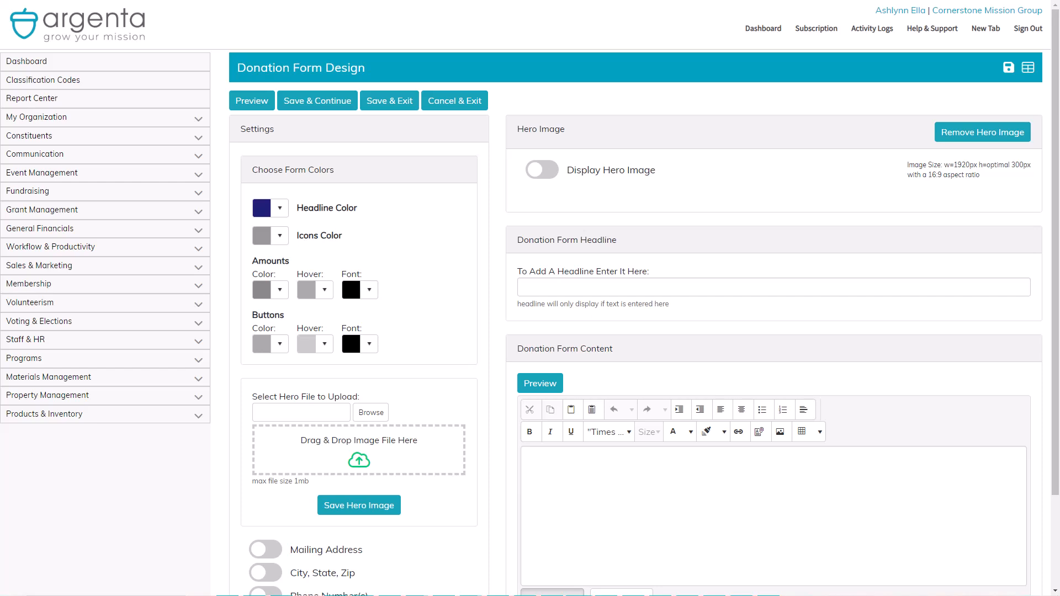
Change the headline colour to dark purple #402772.
left_click(280, 210)
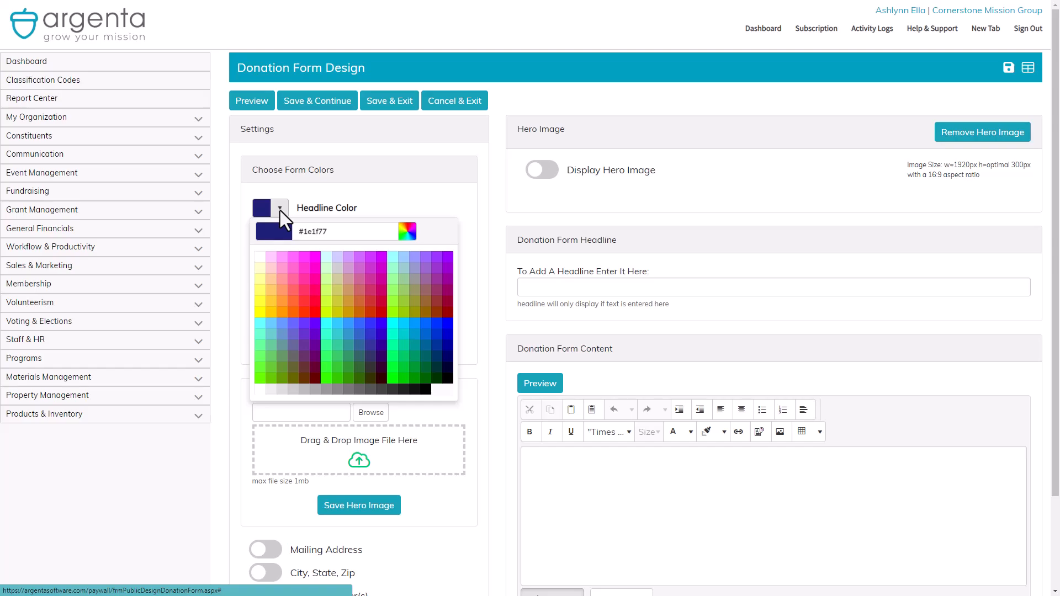
left_click(405, 231)
left_click_drag(504, 256, 486, 257)
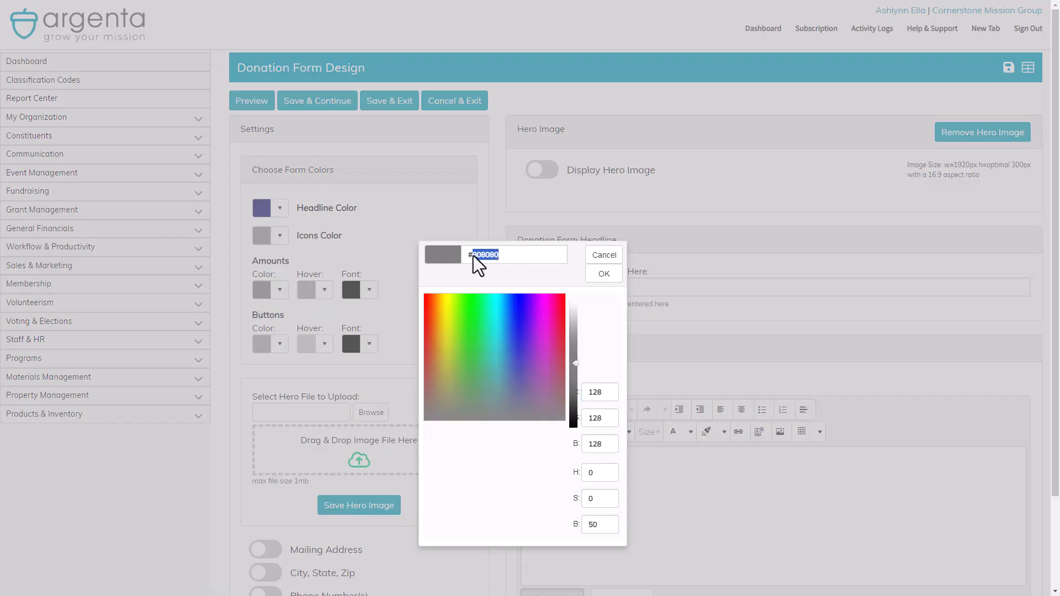
left_click(596, 273)
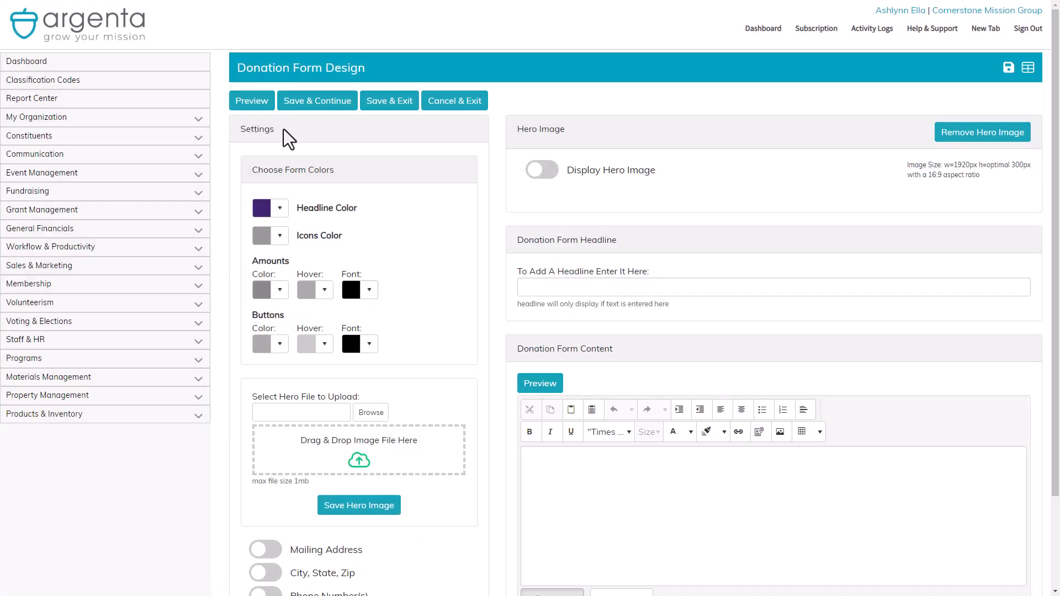
Preview the form to check the headline 'Contribute Now To Help Us Grow Our Outreach'.
left_click(250, 110)
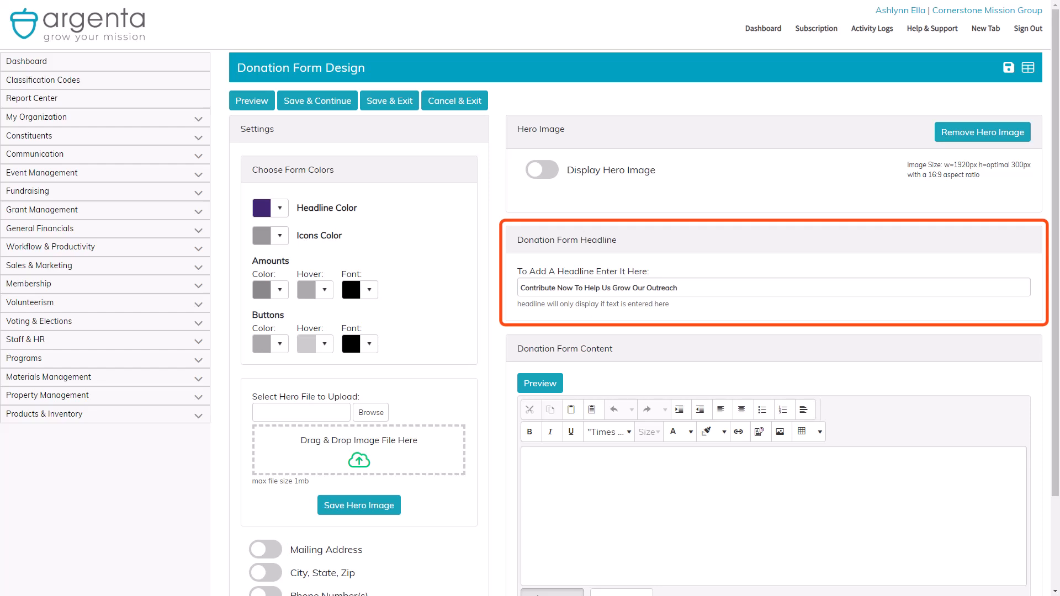
left_click(249, 109)
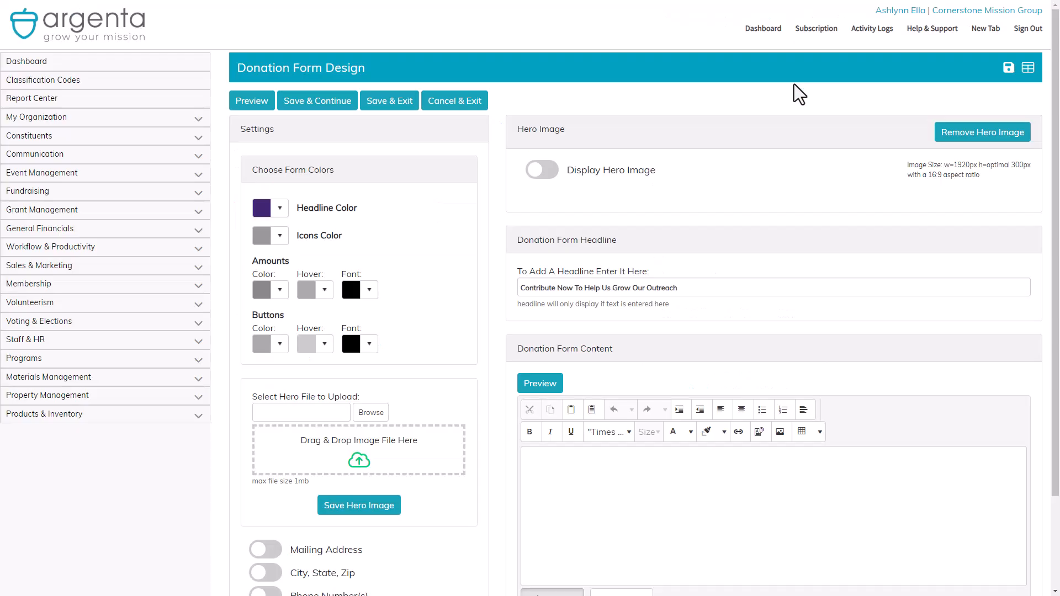
Set the icons colour to dark purple #402772 and preview the form.
left_click(280, 236)
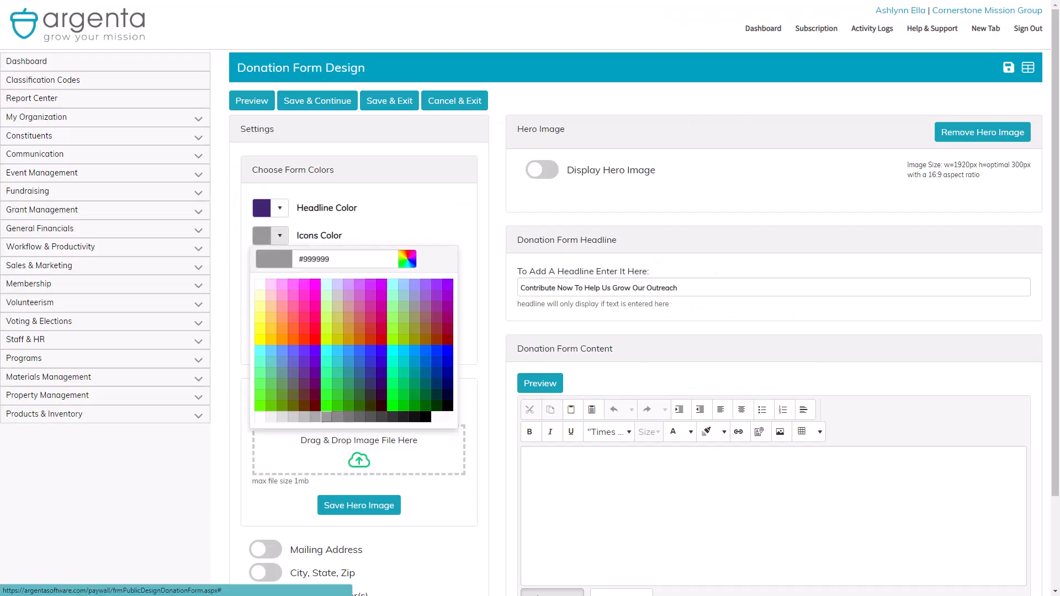
left_click(406, 261)
key("ctrl+a")
type("#402772")
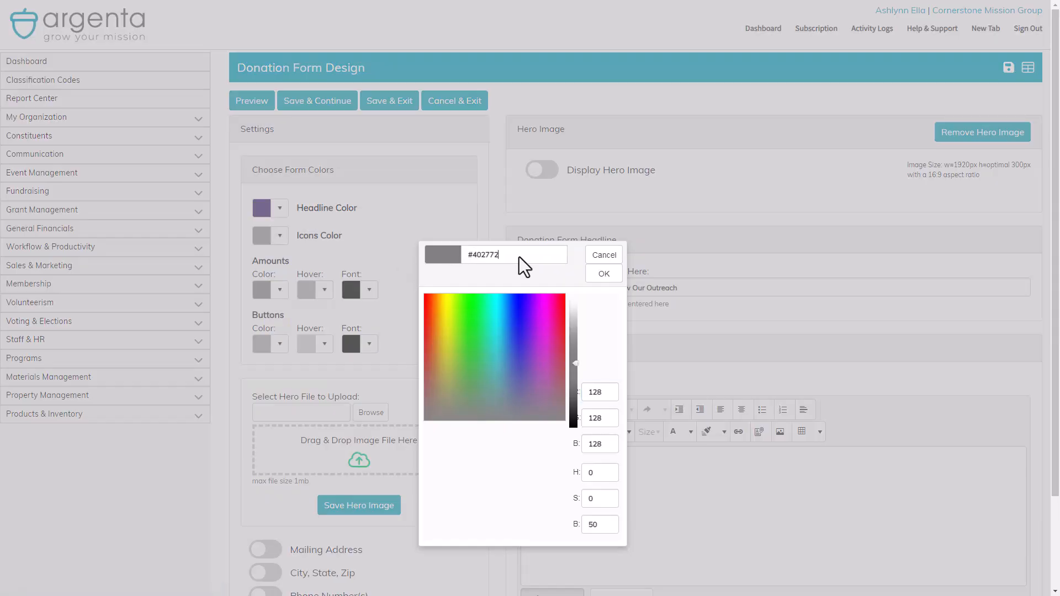
left_click(600, 273)
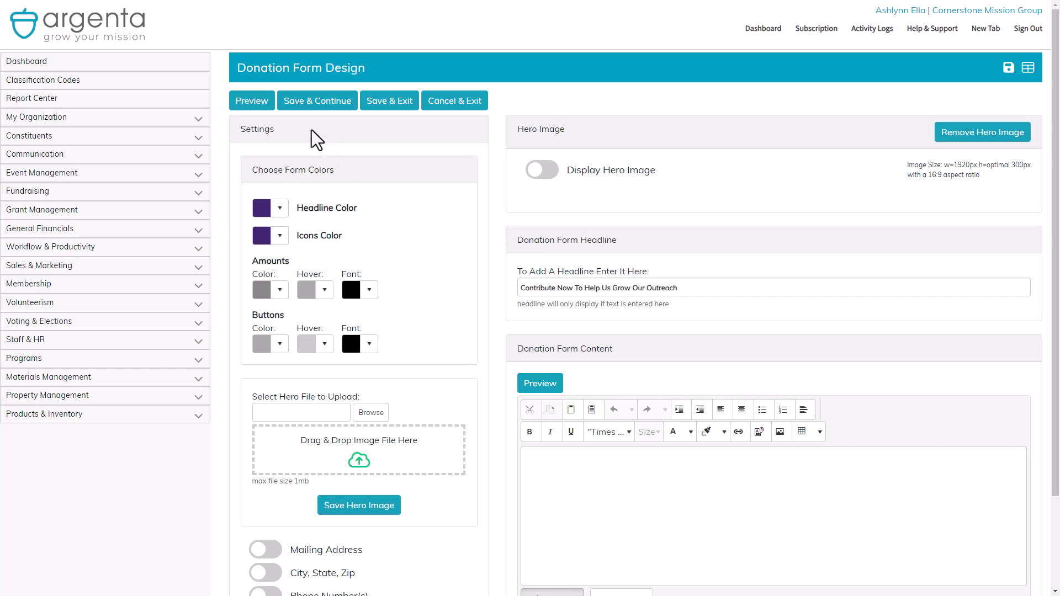
left_click(260, 108)
Give the amount buttons a light blue custom colour and preview it.
left_click(280, 290)
left_click(281, 292)
left_click(281, 293)
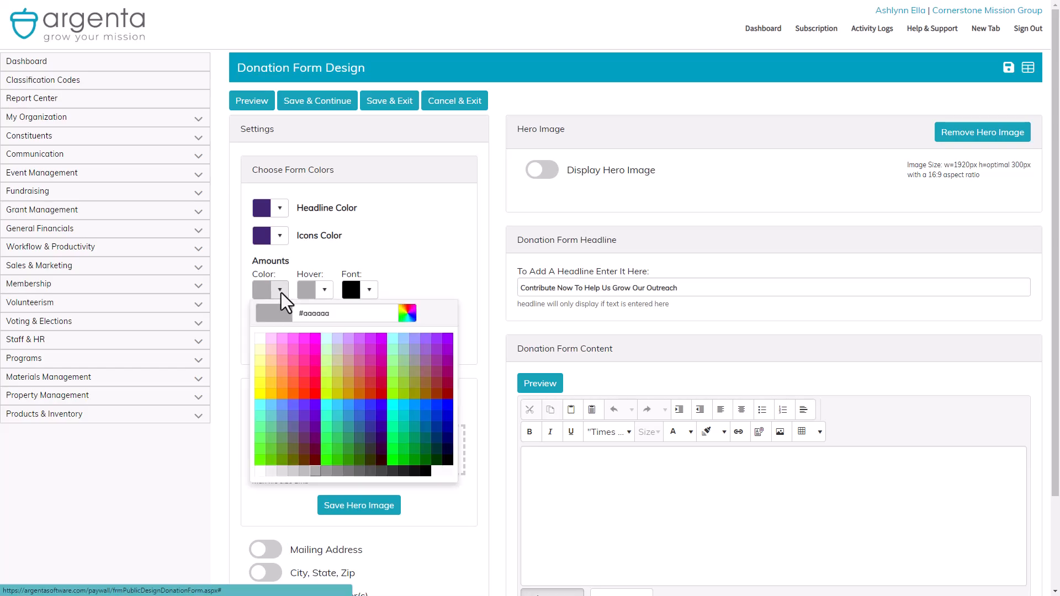
left_click(407, 313)
left_click(499, 338)
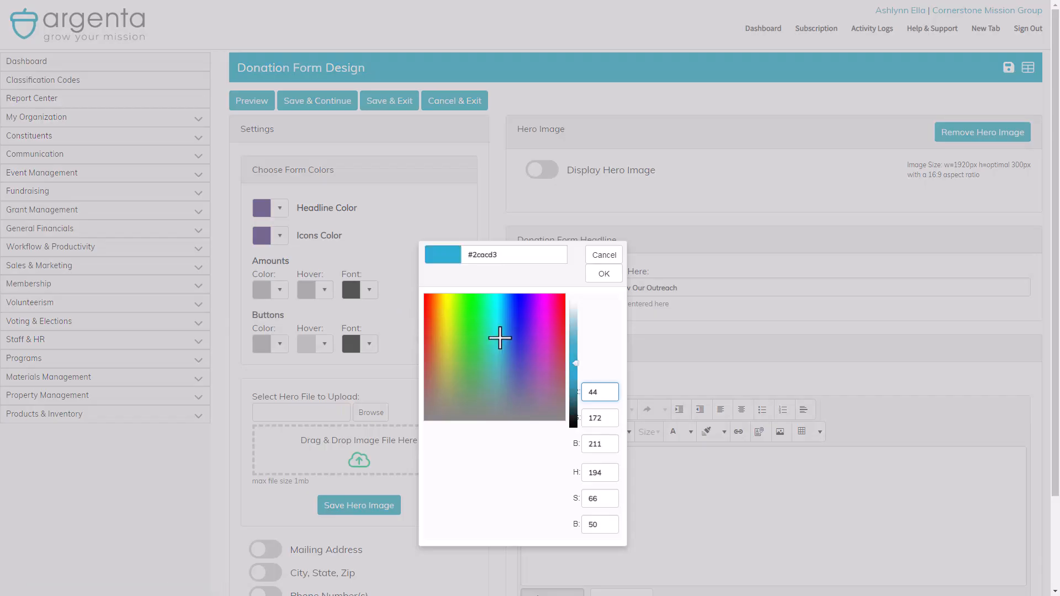
left_click_drag(575, 361, 574, 356)
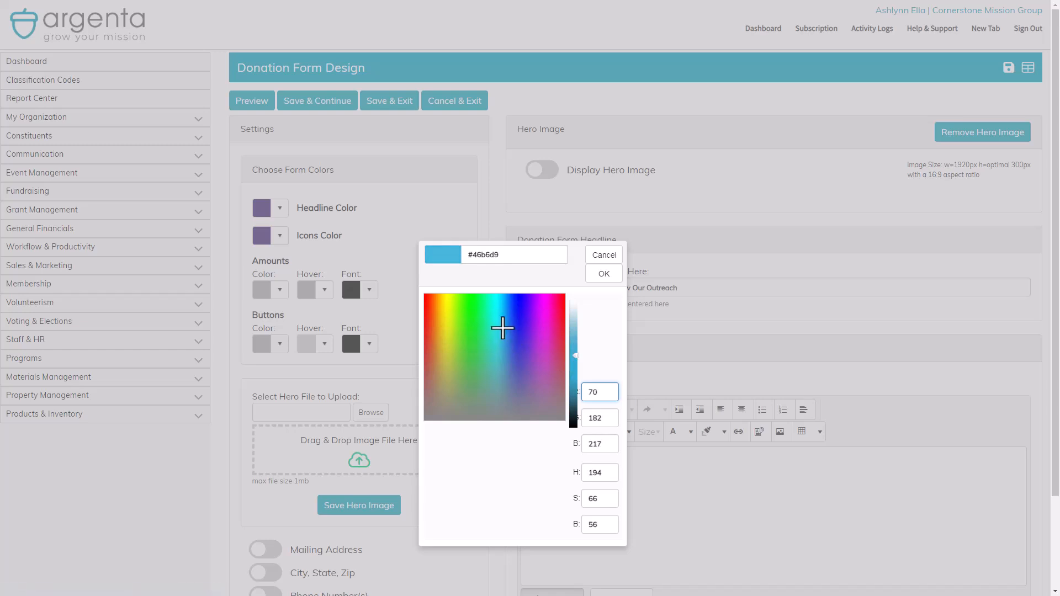
left_click(598, 274)
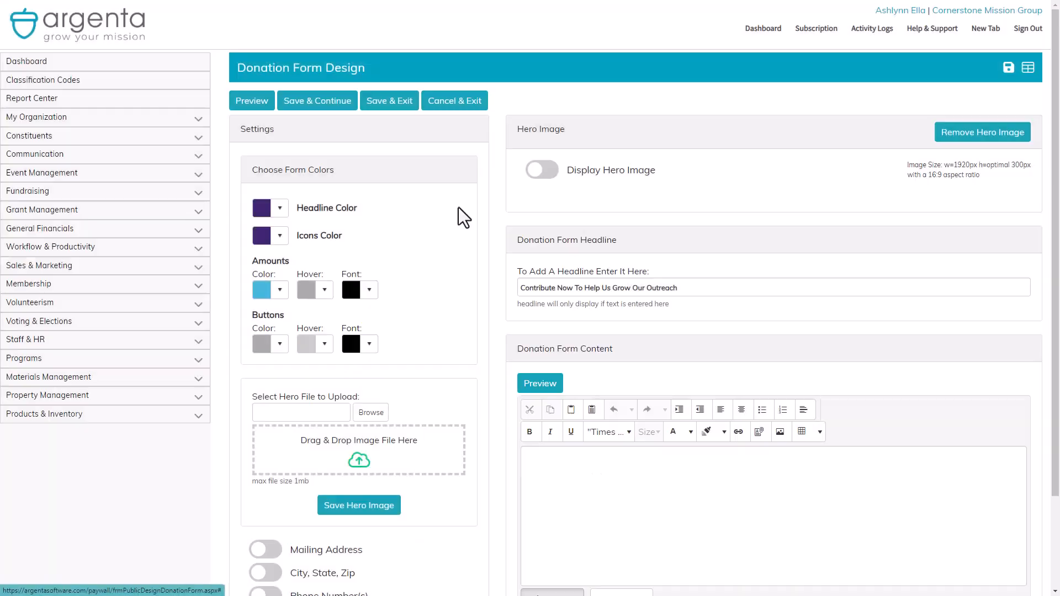
left_click(250, 109)
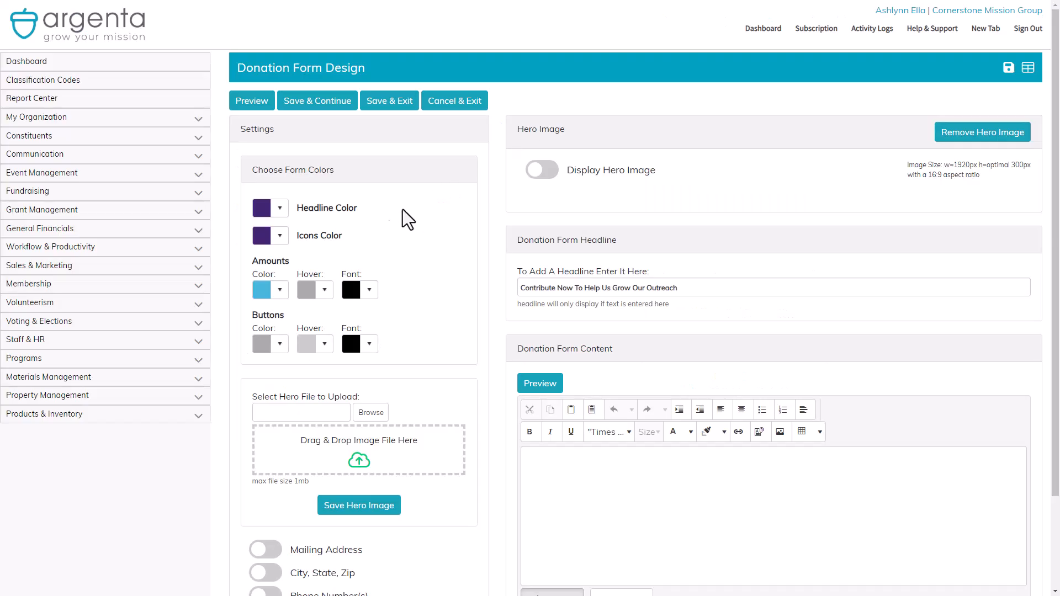
Change the amounts colour to teal and preview the form.
left_click(280, 290)
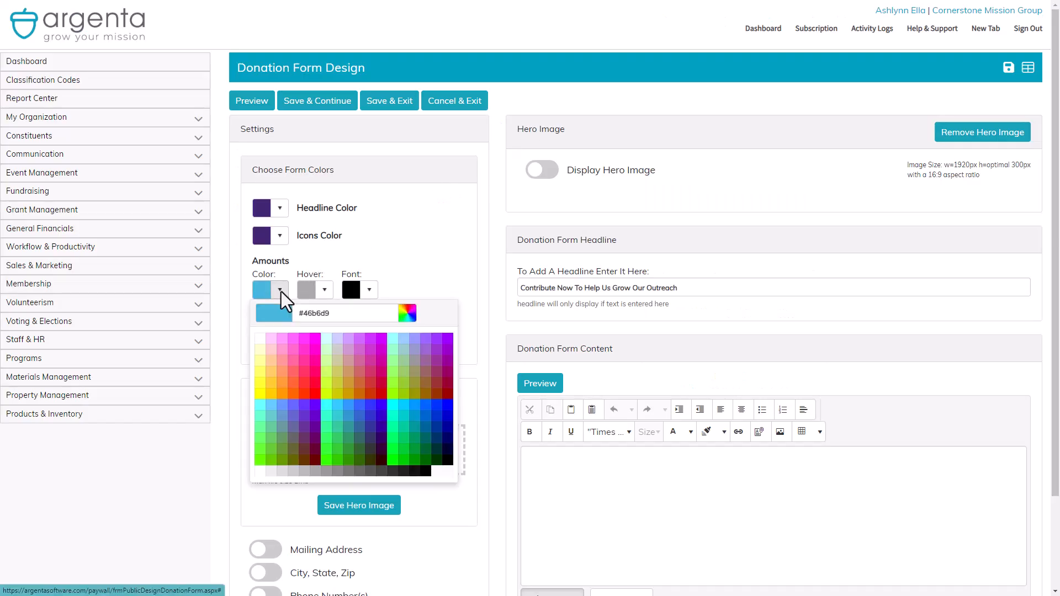
left_click(407, 313)
double_click(485, 254)
key("ctrl+v")
left_click(595, 273)
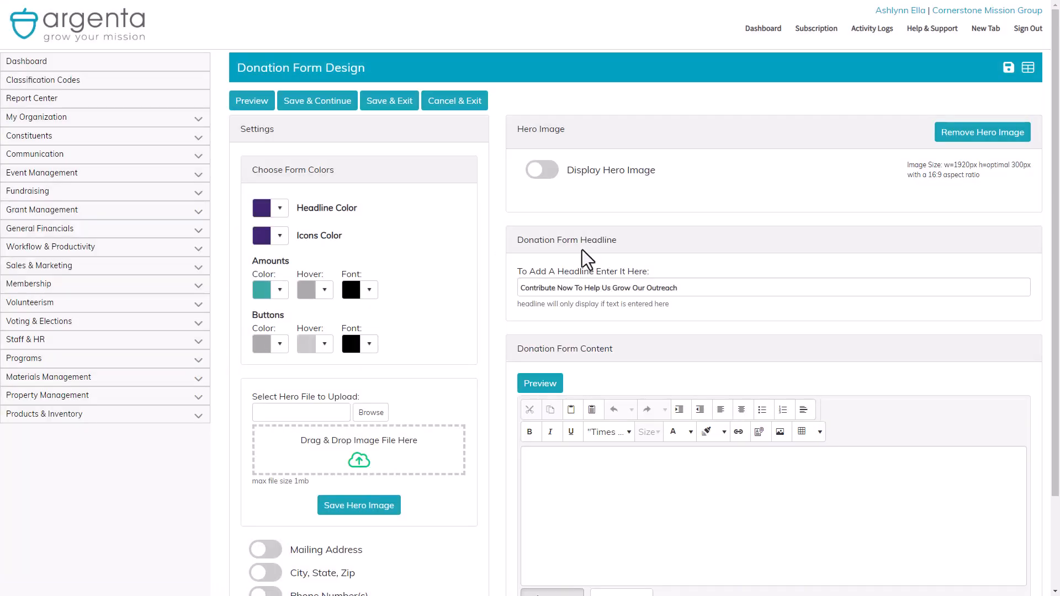
left_click(256, 102)
Make the amount buttons' text white (#ffffff) and preview the form.
left_click(373, 294)
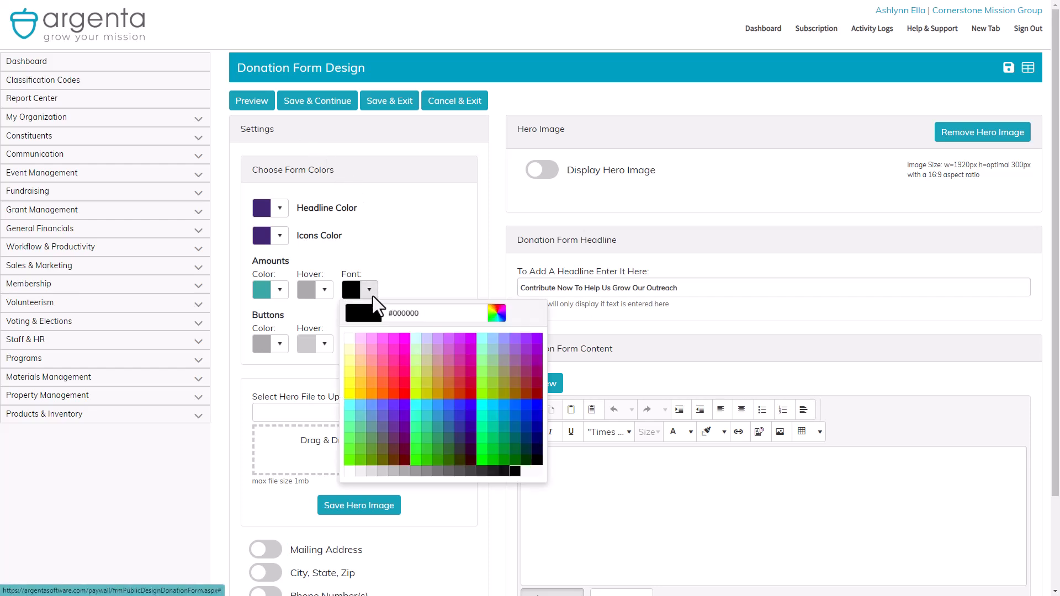
left_click(349, 336)
left_click(251, 102)
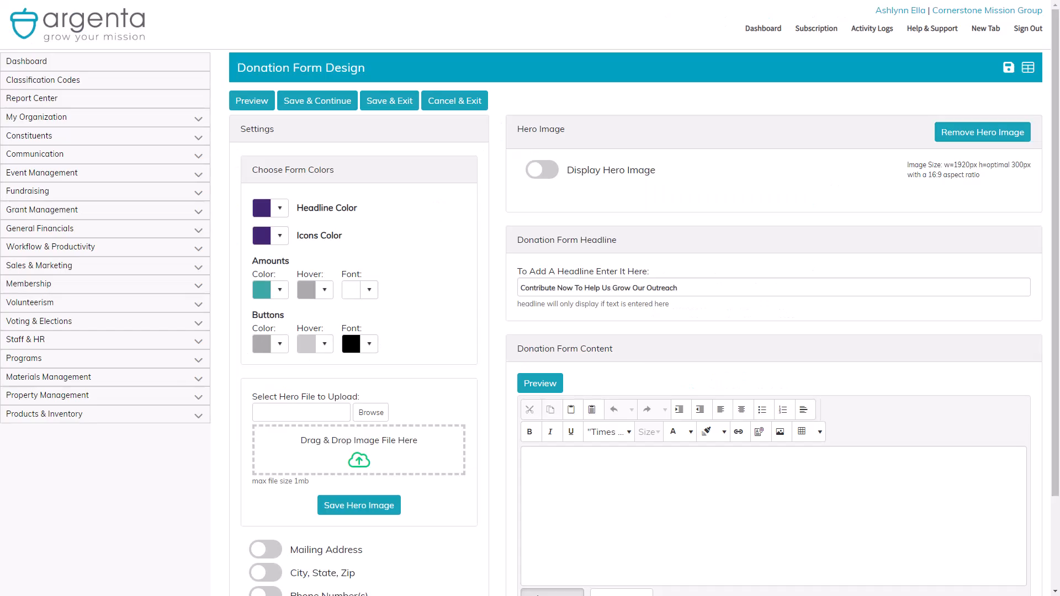
Set the amounts hover colour to purple #402772 and preview the form.
left_click(324, 290)
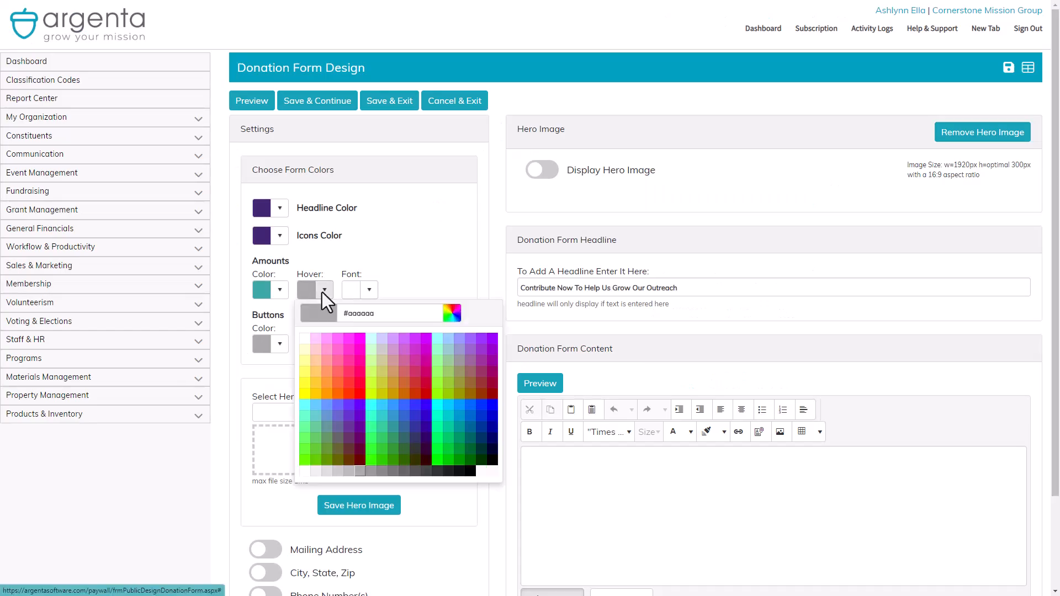
left_click(447, 315)
double_click(512, 255)
type("402772")
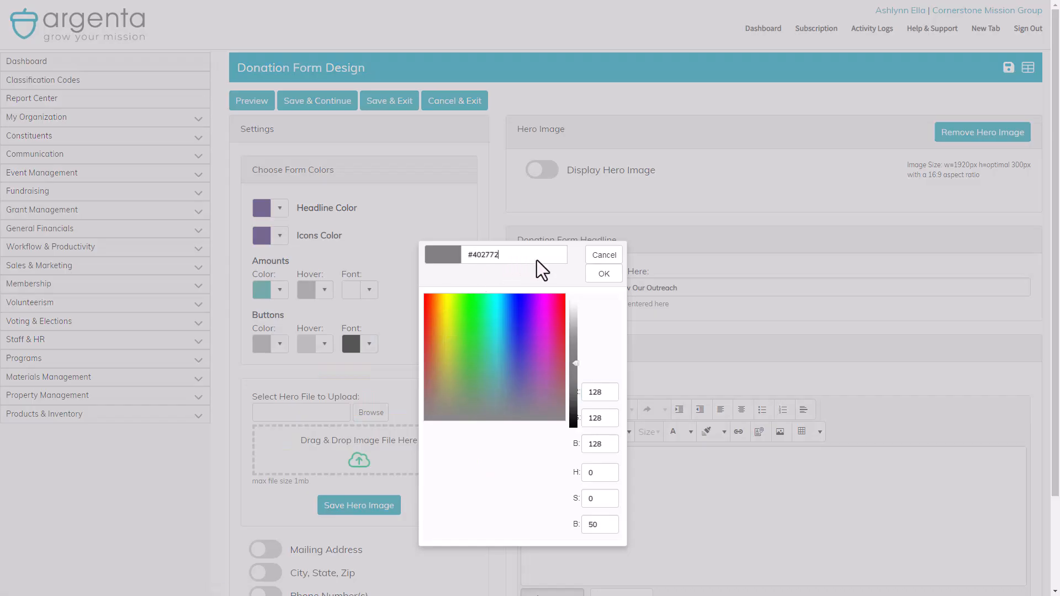
left_click(603, 274)
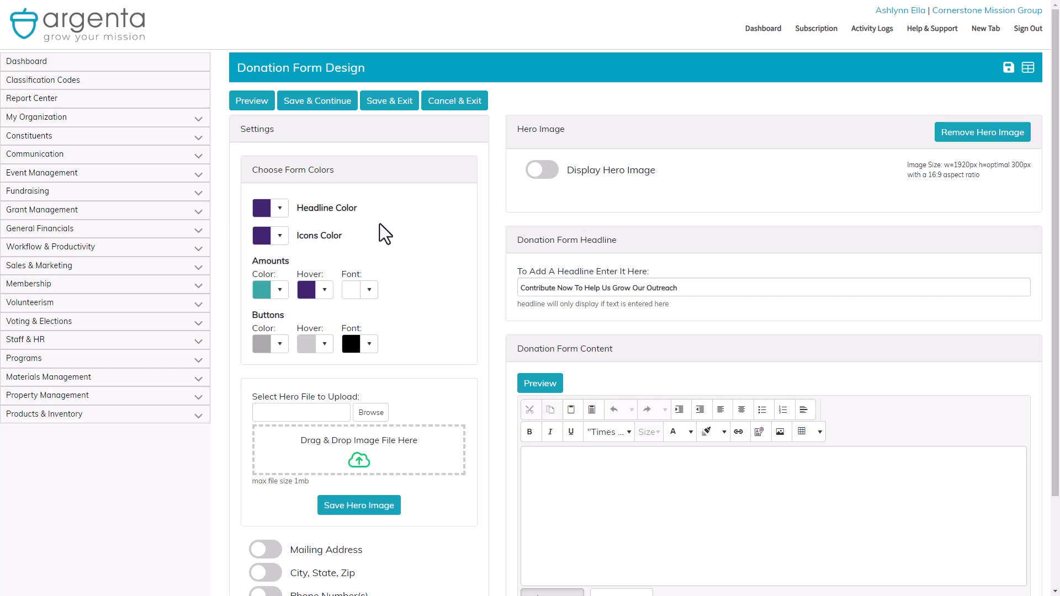
left_click(260, 109)
Set the buttons colour to purple #402772.
left_click(280, 345)
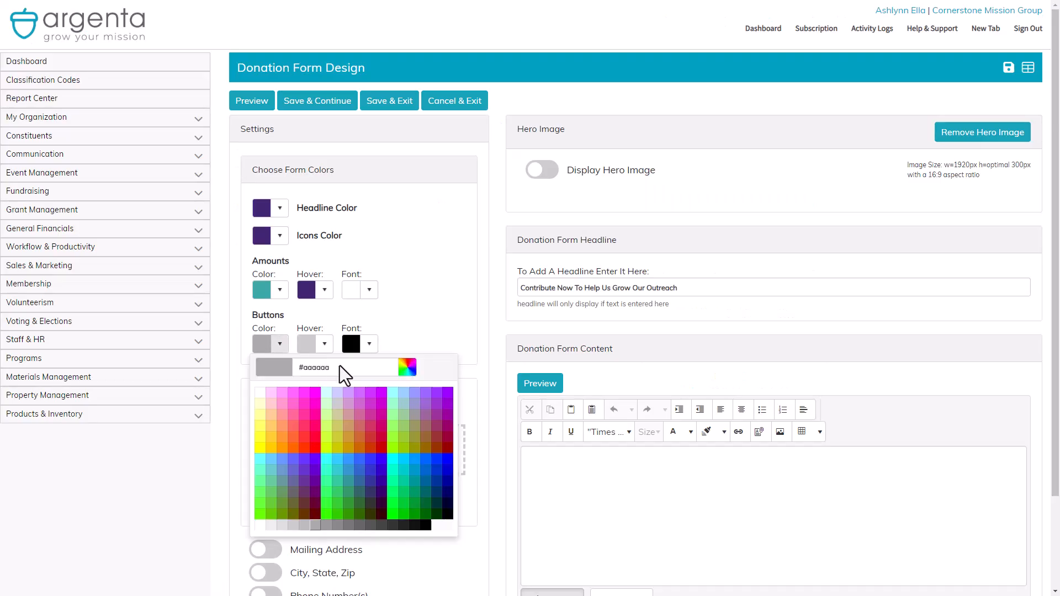
left_click(407, 369)
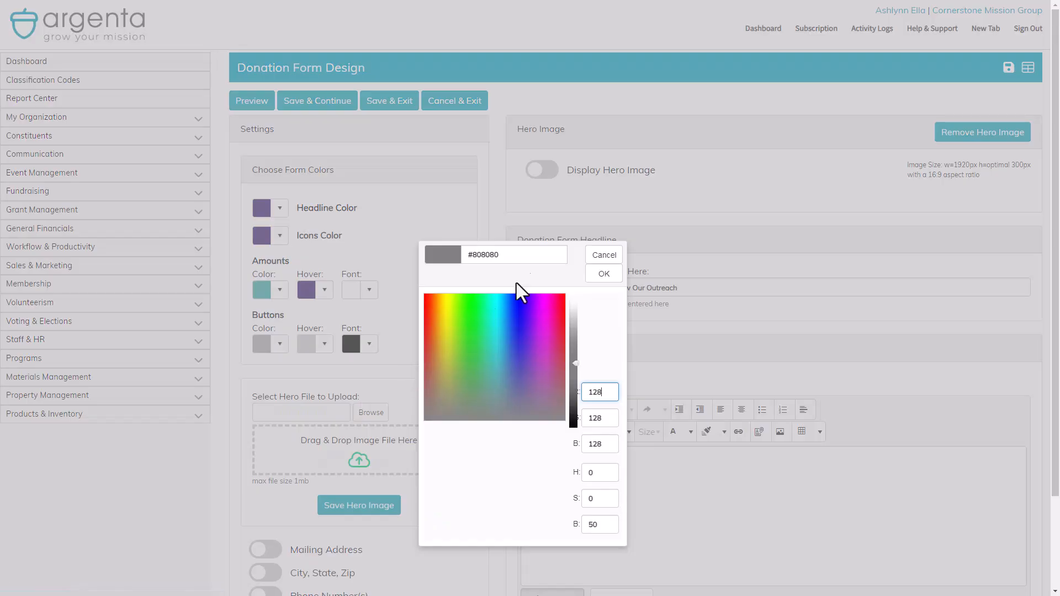
double_click(529, 253)
type("#402772")
left_click(605, 273)
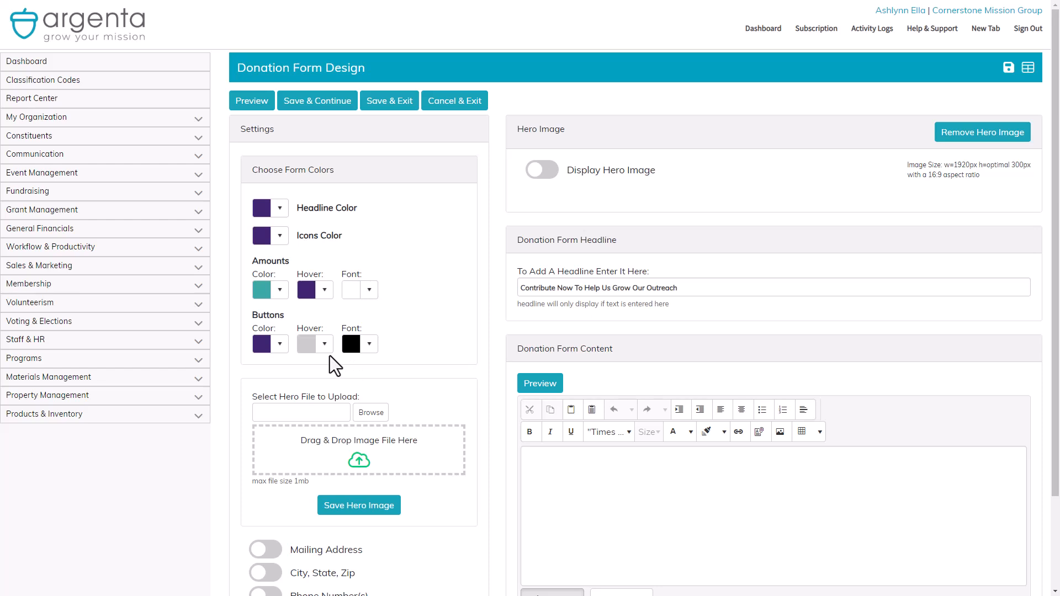
Check the teal amounts hex and set the buttons hover colour to #3aa8a6.
left_click(280, 290)
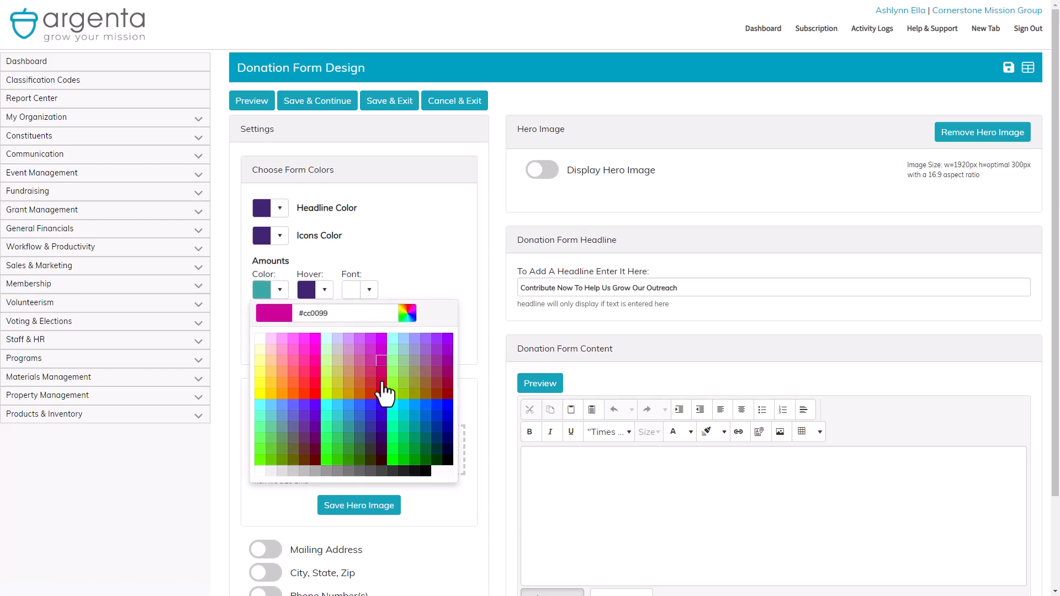
left_click(448, 276)
left_click(325, 344)
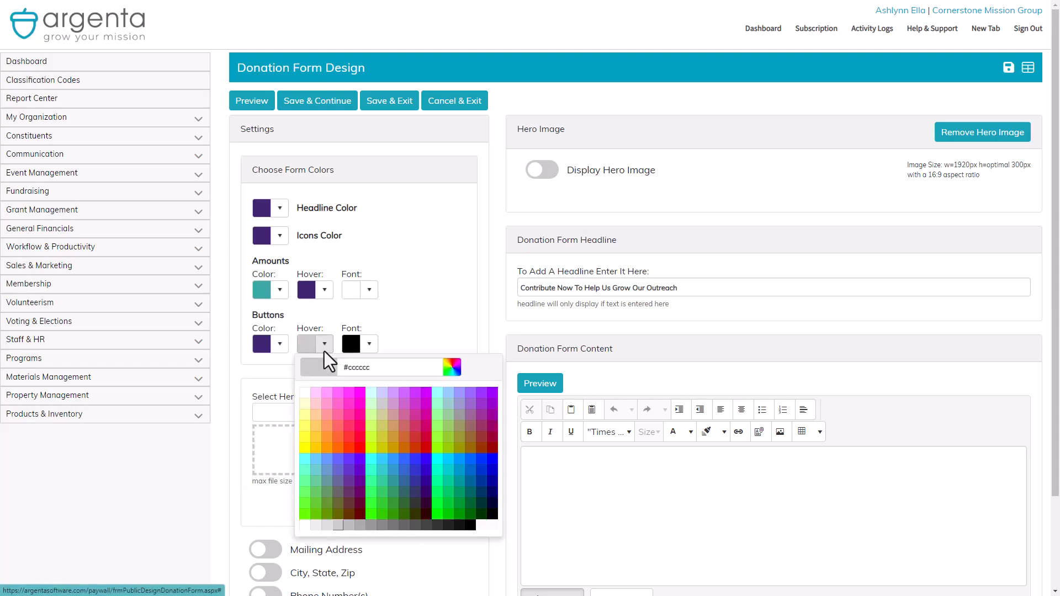
left_click(447, 367)
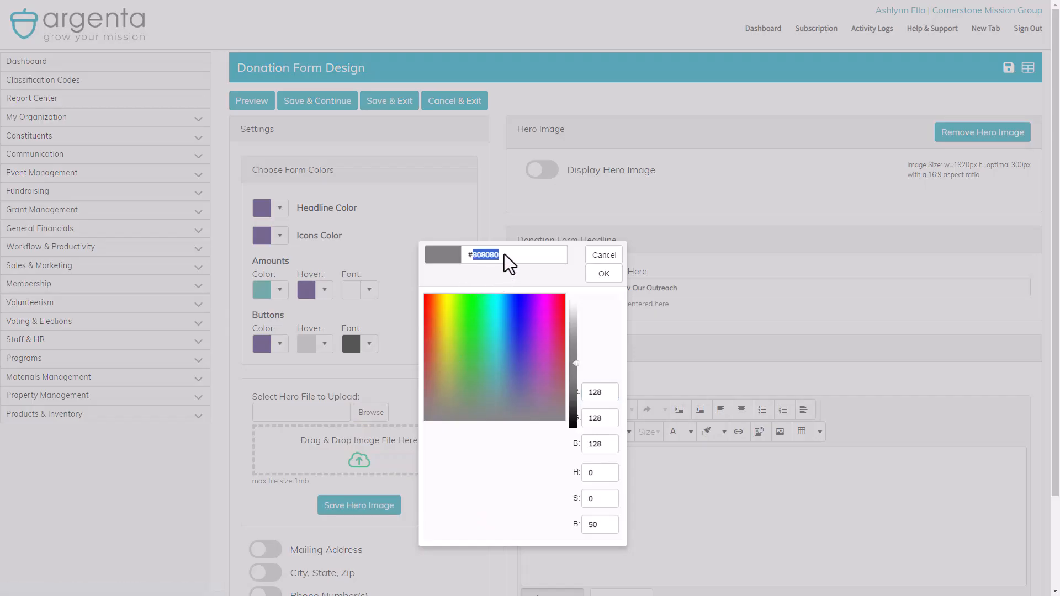
left_click(611, 273)
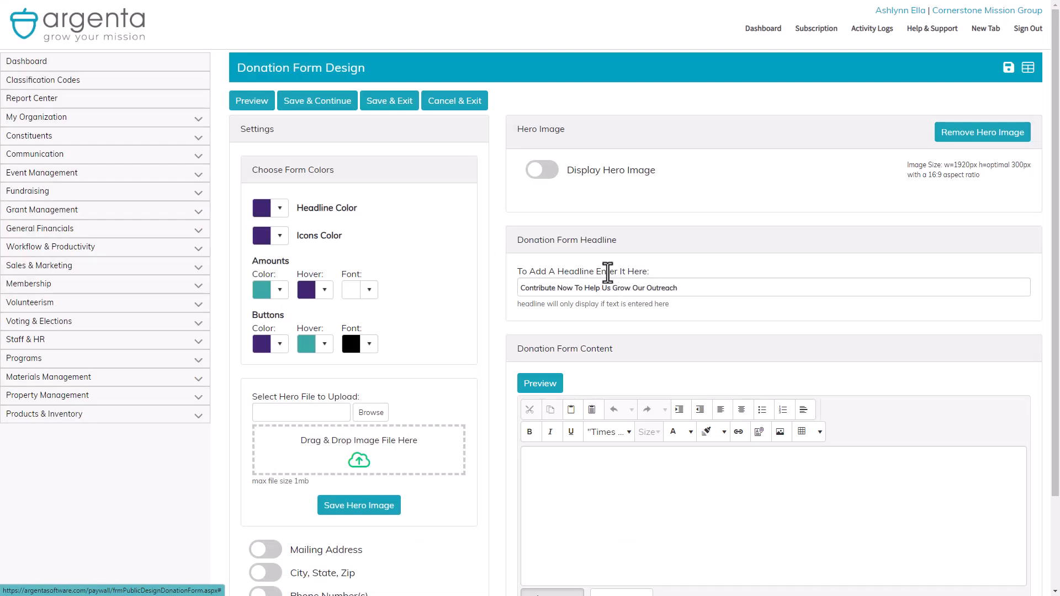
left_click(377, 341)
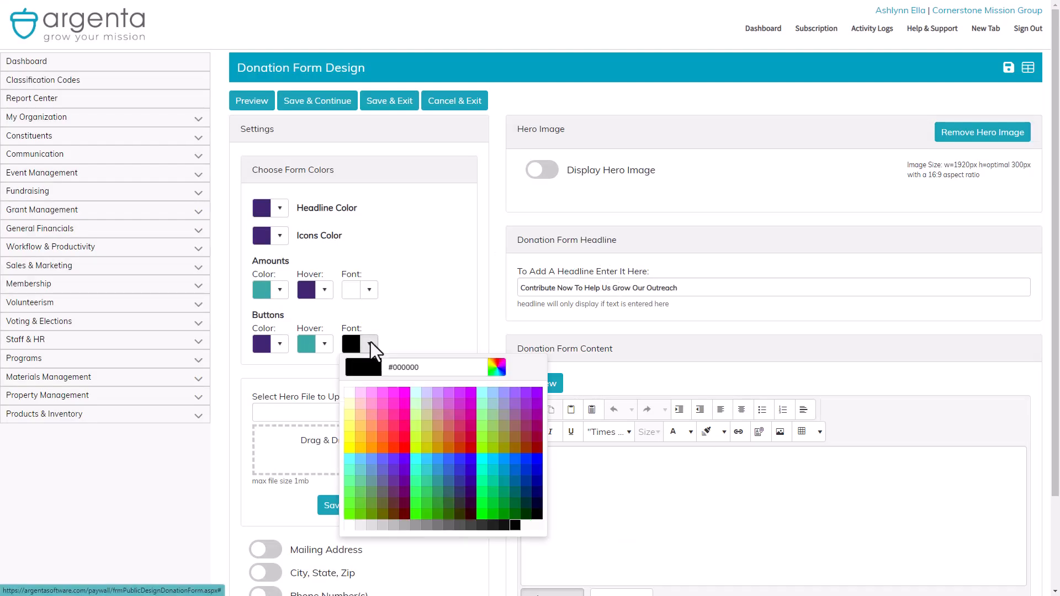
Make the buttons' font white and preview the fully recoloured form.
left_click(356, 380)
left_click(257, 105)
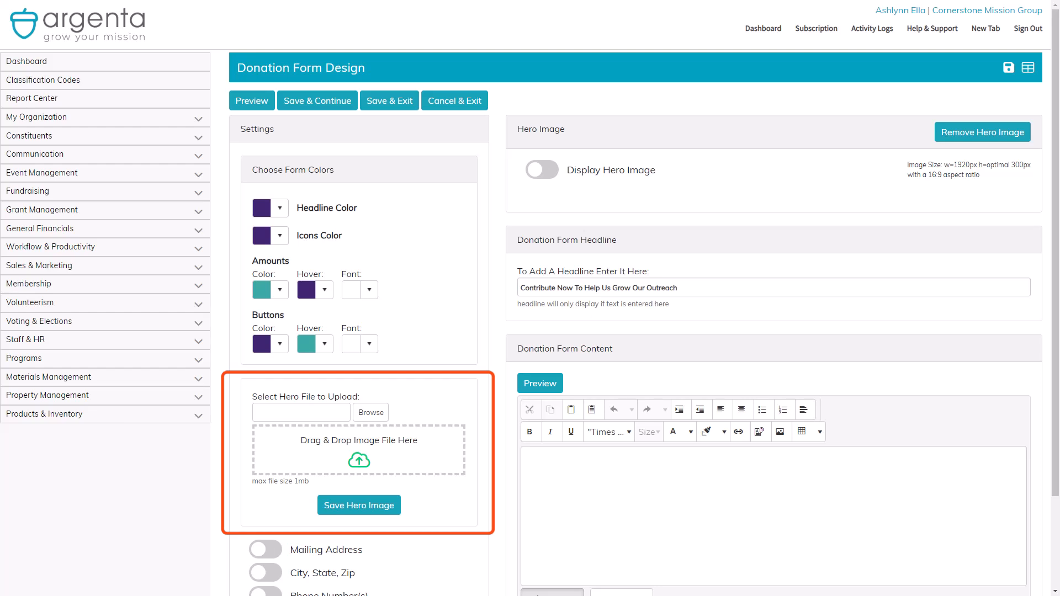
Upload and save cstone-donation-hero.jpg as the hero image, then preview the form.
mouse_move(703, 199)
left_mouse_down()
mouse_move(476, 363)
mouse_move(416, 455)
left_mouse_up()
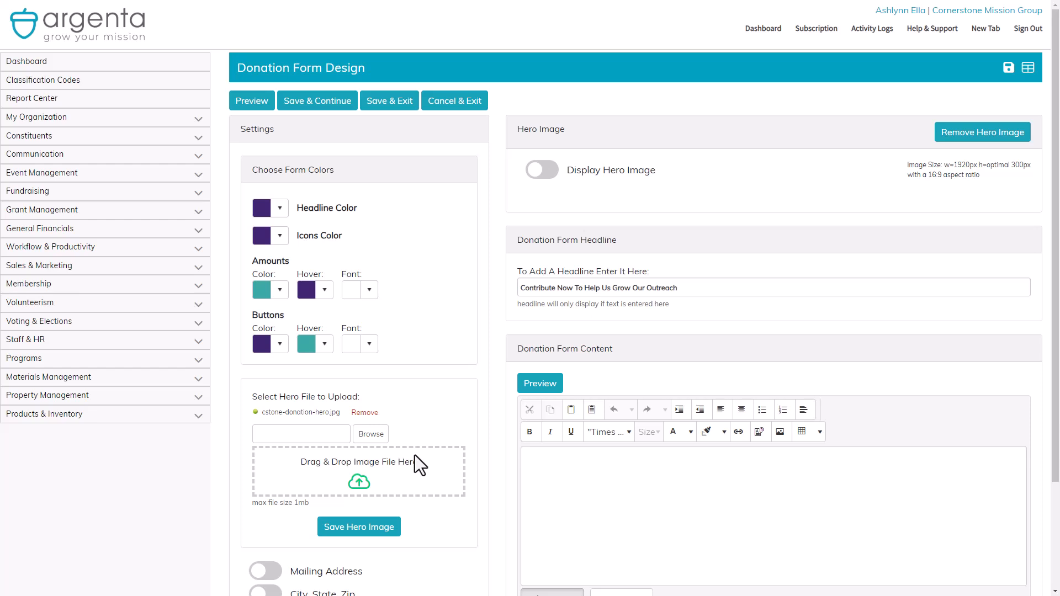
left_click(374, 527)
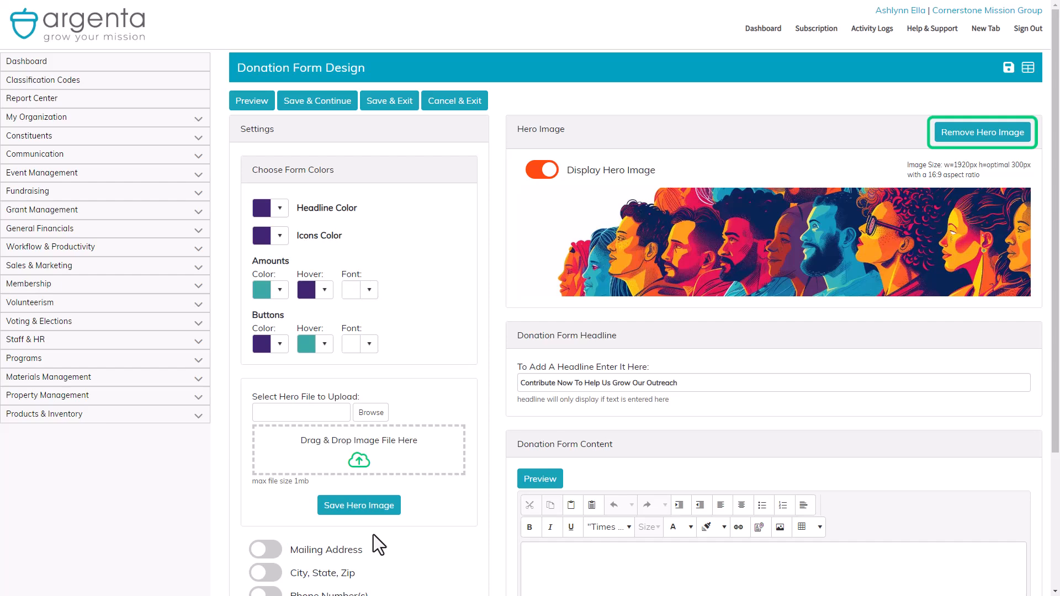
left_click(251, 101)
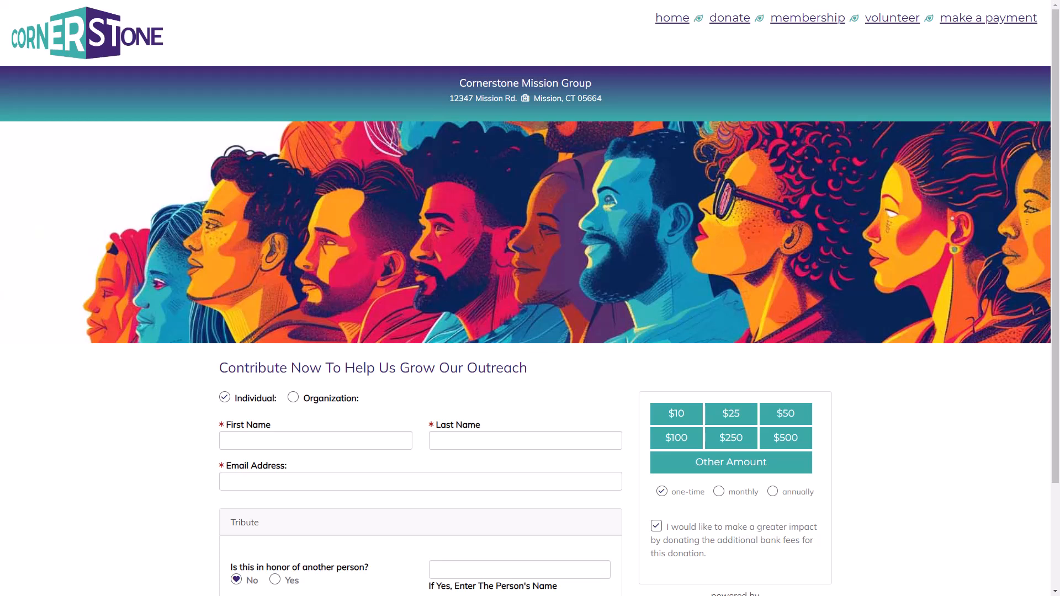
Choose Organization as the donor type in the form preview, then go back to the designer.
scroll(531, 299, "down", 3)
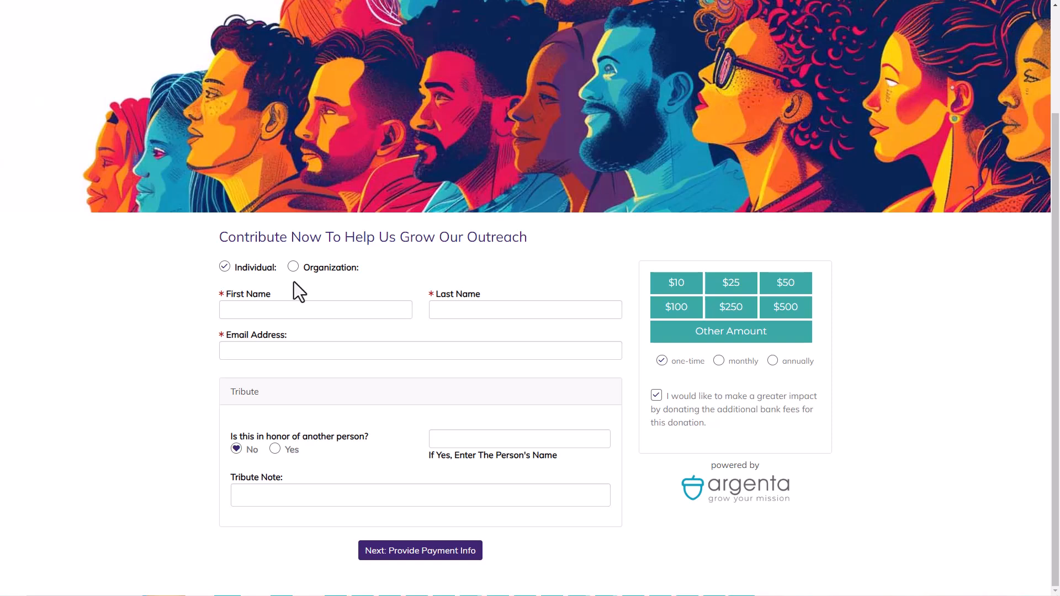
left_click(293, 267)
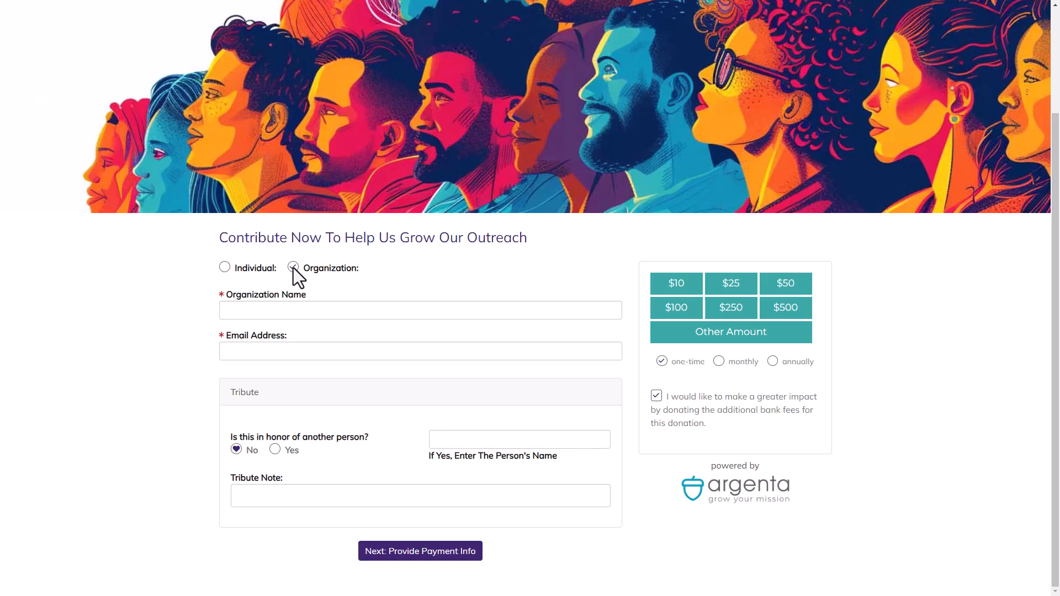
scroll(526, 298, "down", 1)
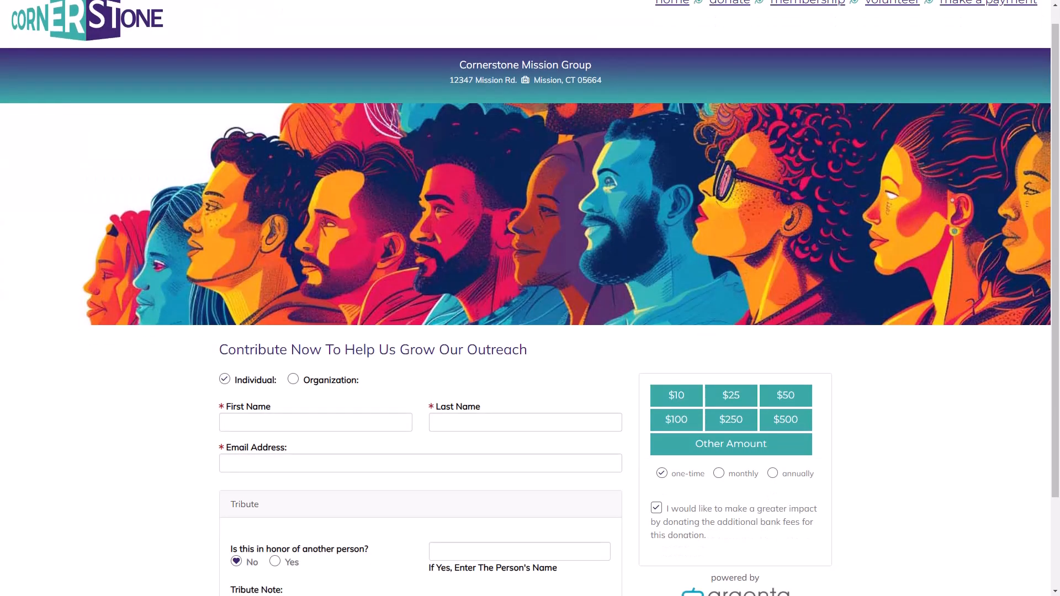
scroll(530, 298, "down", 2)
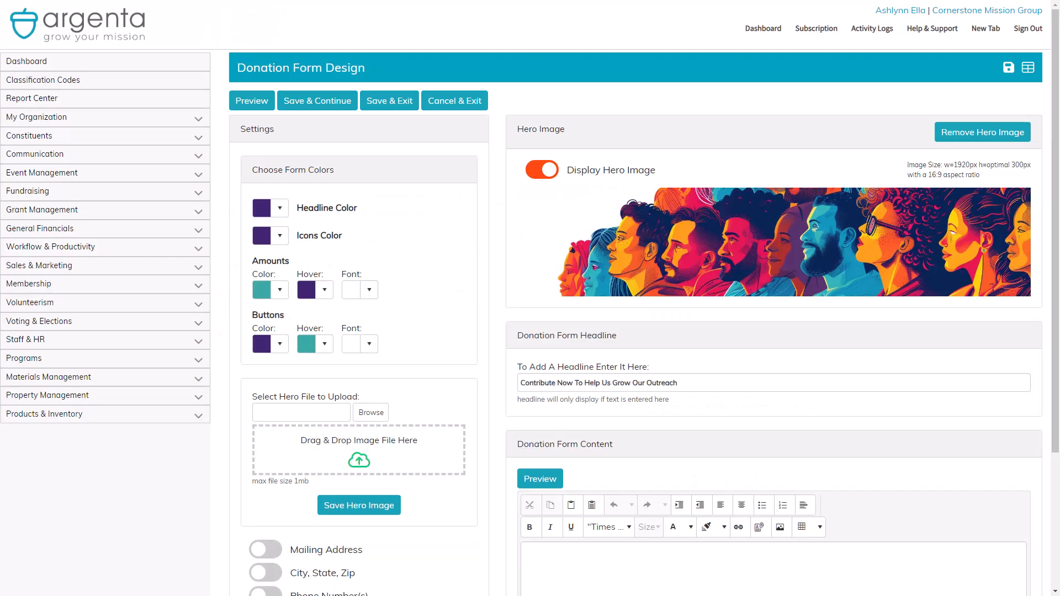
Switch off the Tribute Section and preview the form without it.
scroll(635, 332, "down", 3)
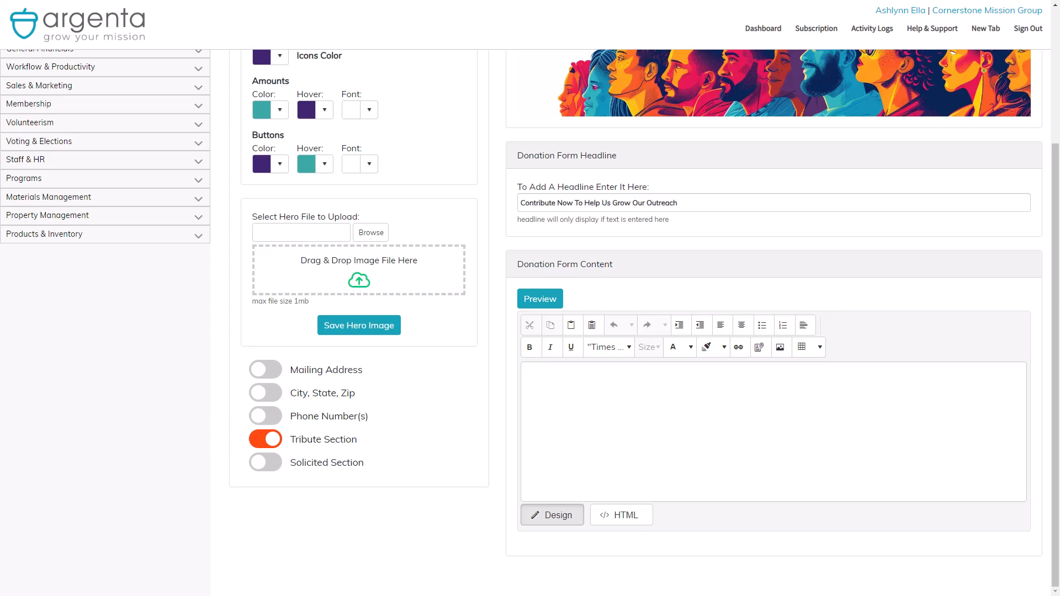
left_click(260, 441)
scroll(221, 433, "up", 3)
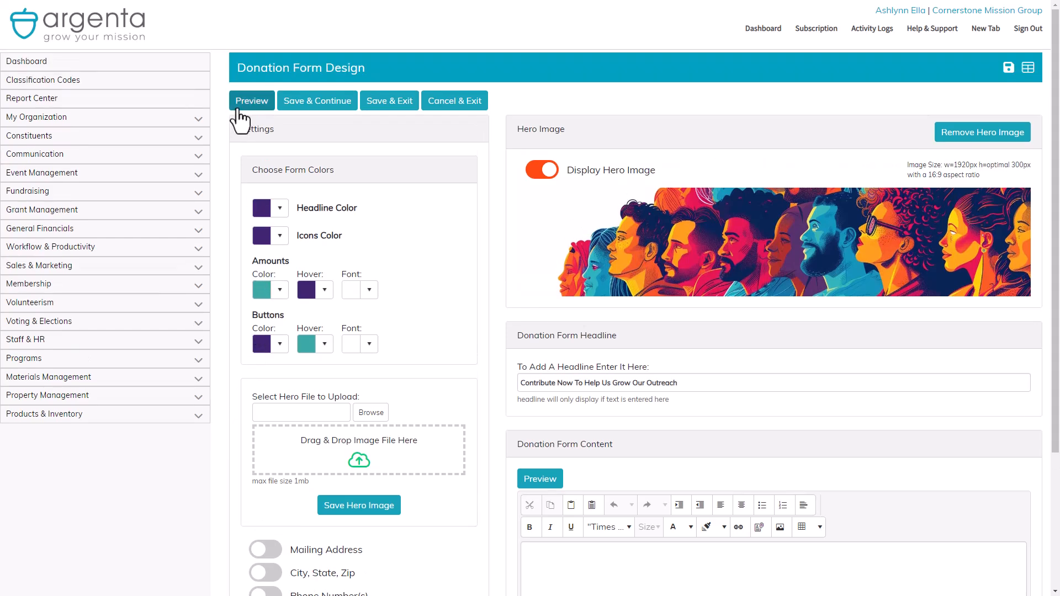
left_click(240, 109)
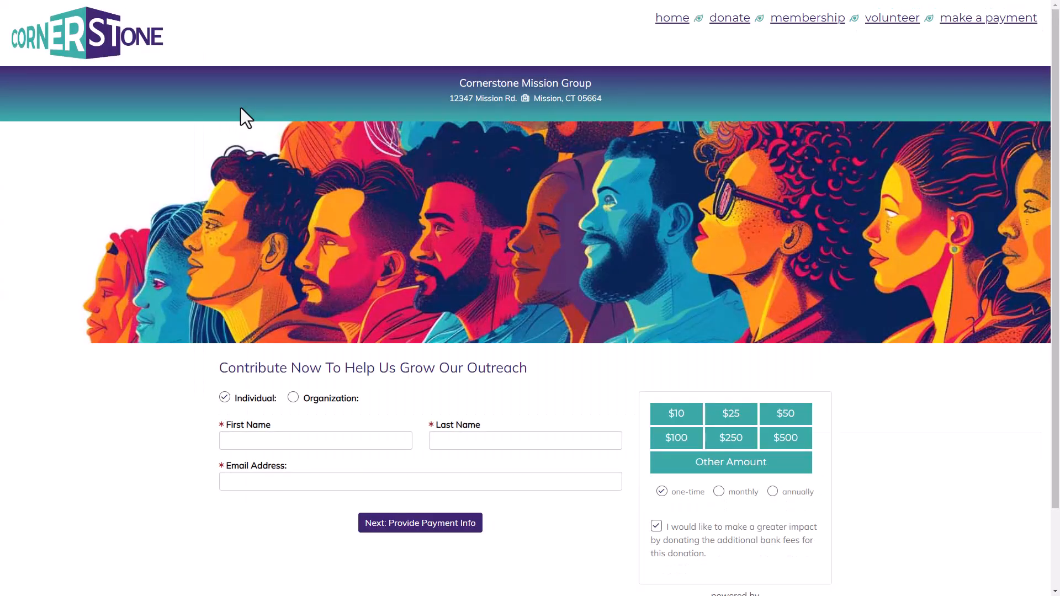
scroll(241, 108, "down", 2)
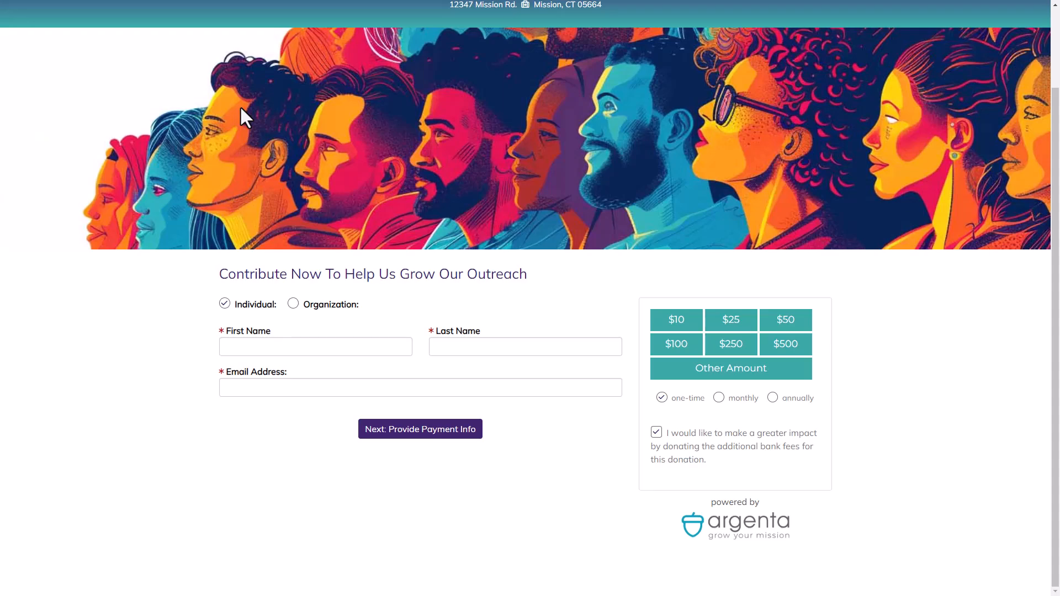
scroll(386, 156, "up", 2)
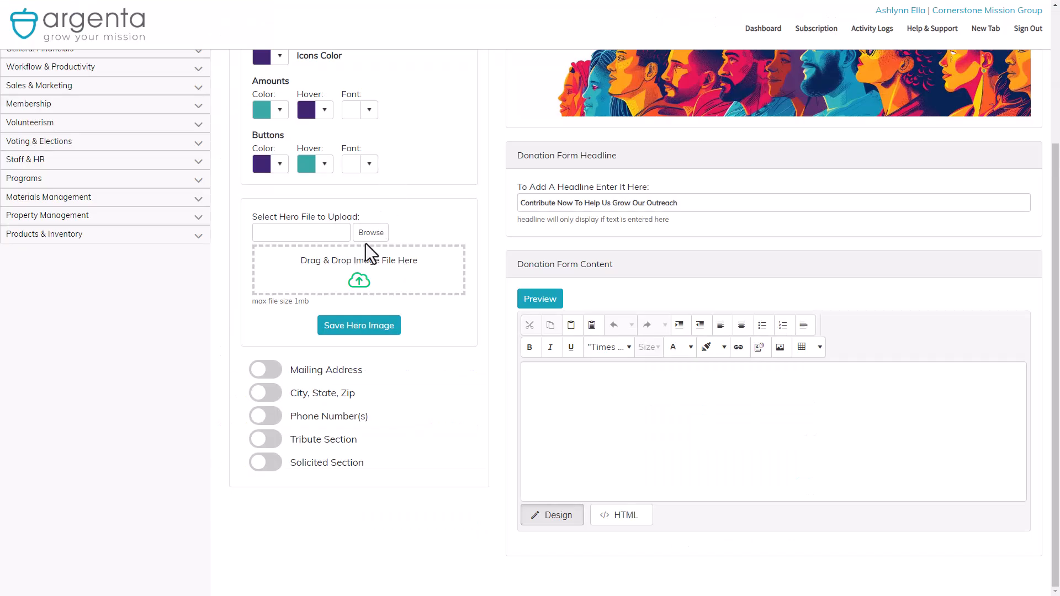
Turn on Mailing Address, City State Zip, Phone Number(s), Tribute Section and Solicited Section.
left_click(269, 370)
left_click(271, 393)
left_click(276, 416)
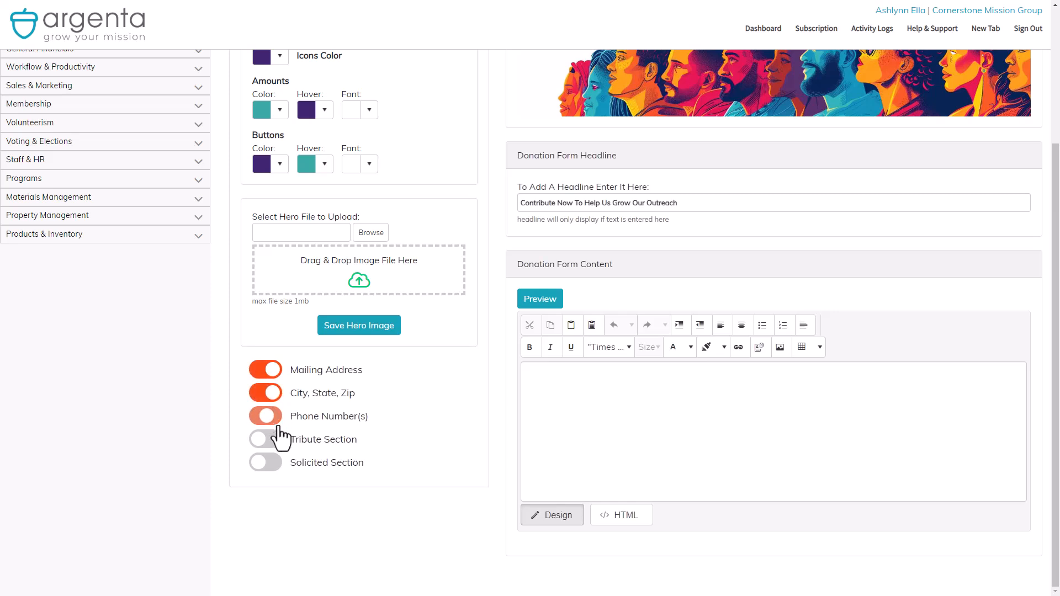
left_click(276, 439)
left_click(278, 462)
Preview the expanded form with address, phone, Team Member ID and Tribute fields.
scroll(224, 420, "up", 3)
left_click(267, 108)
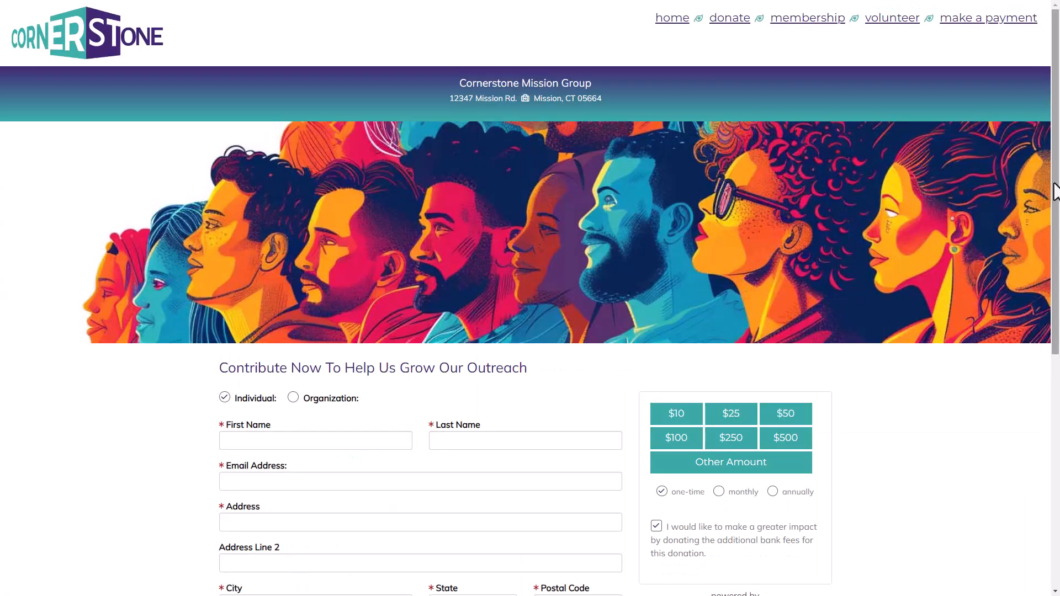
scroll(1052, 286, "down", 2)
left_click_drag(1052, 293, 1055, 423)
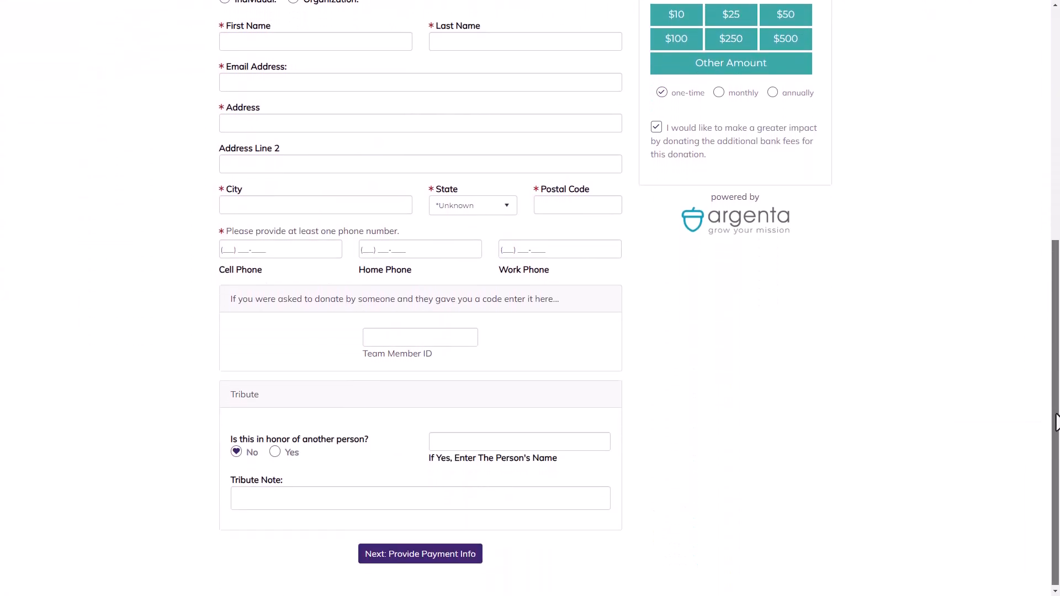